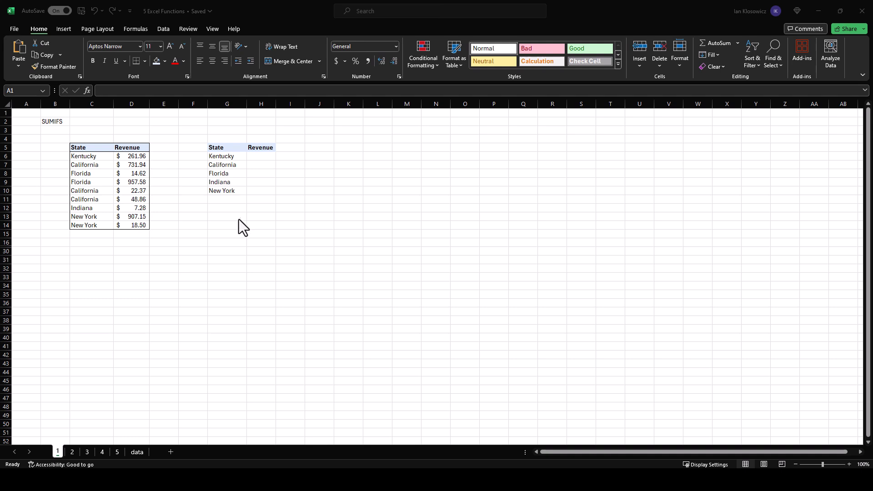
- Enter =SUMIFS($D$6:$D$14,$C$6:$C$14,G6) in H6 to total Kentucky's revenue ($261.96)
left_click(250, 226)
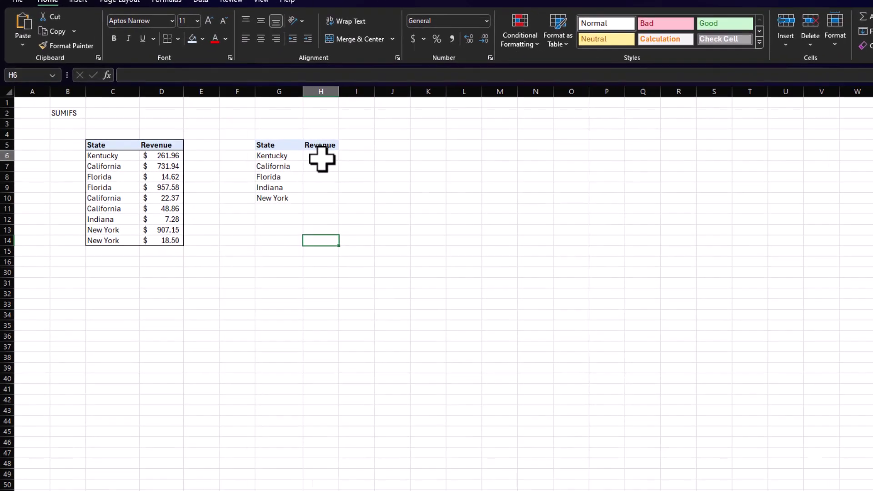
left_click(261, 157)
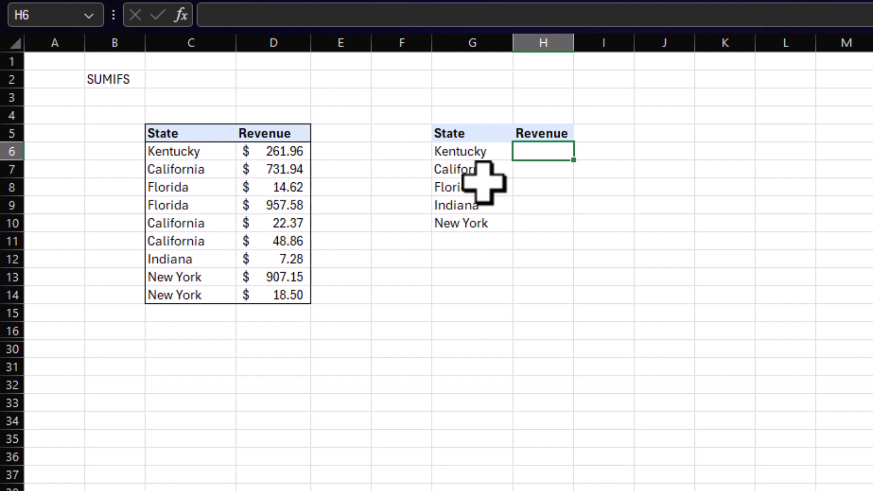
type("=SUMIFS(")
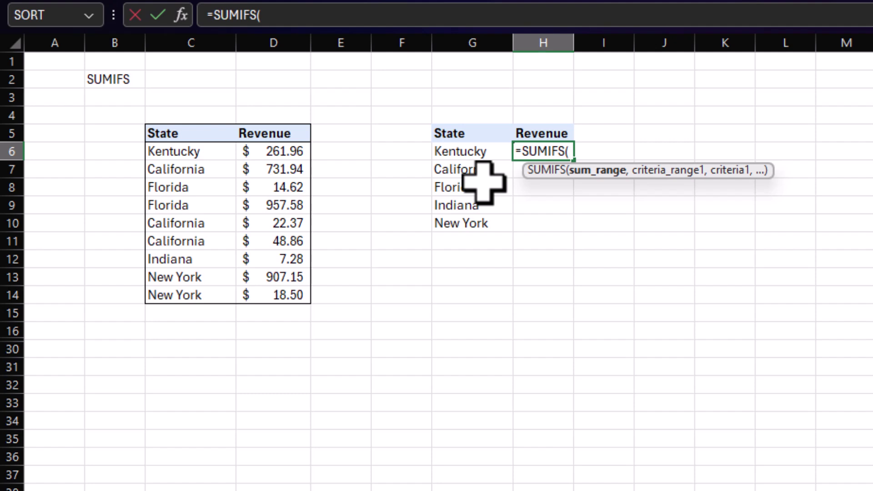
left_click_drag(290, 153, 293, 296)
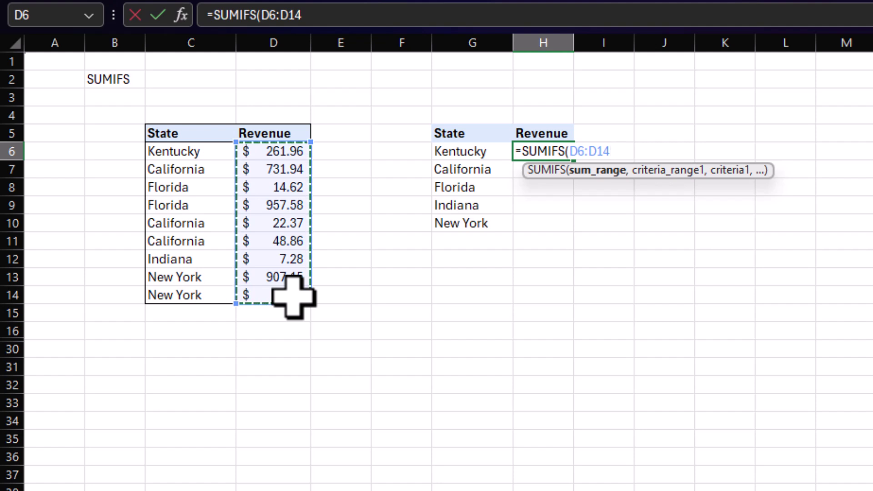
key("F4")
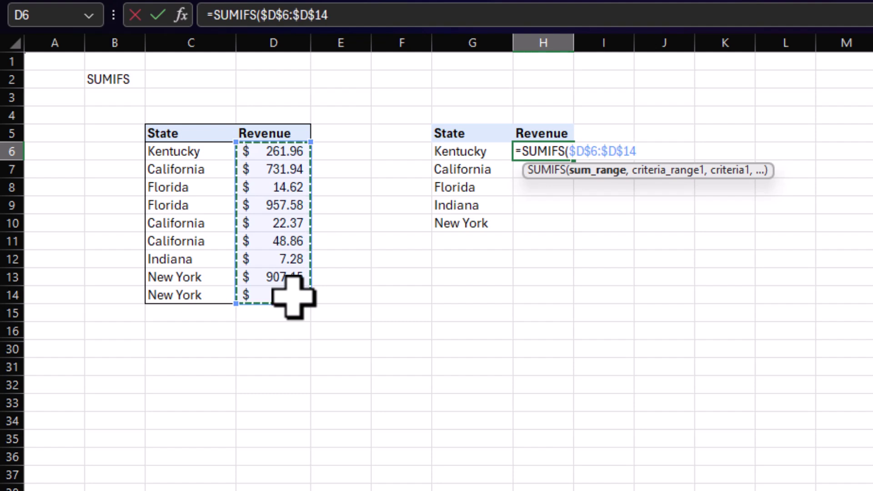
type(",")
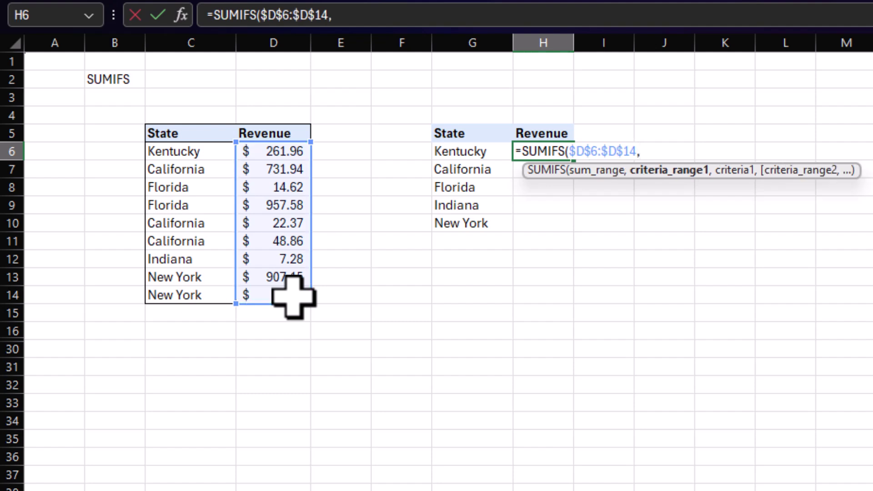
left_click_drag(195, 150, 204, 295)
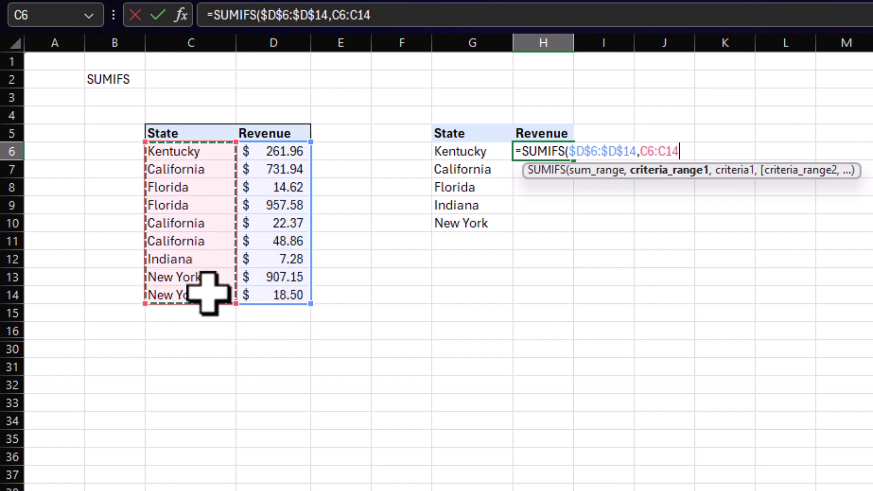
key("F4")
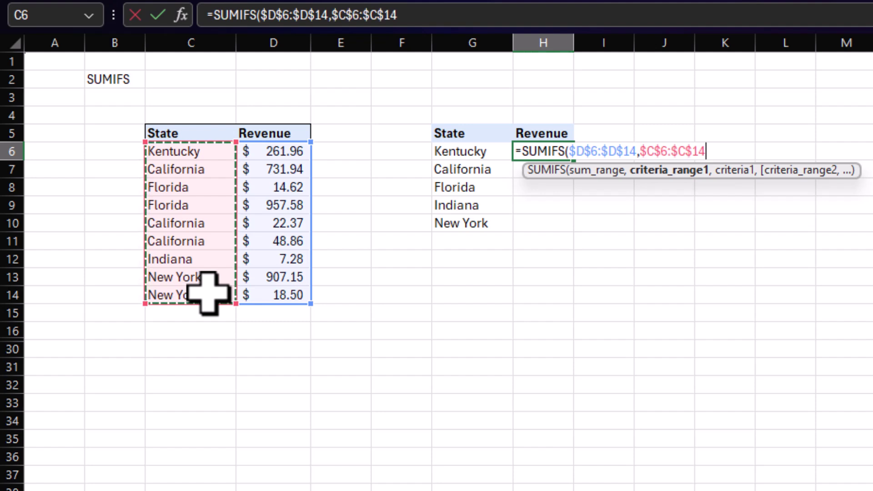
type(",")
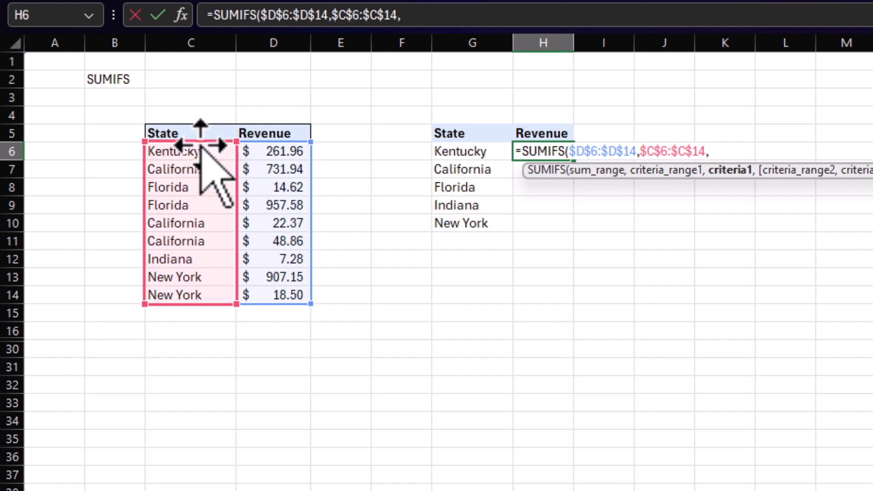
left_click(483, 150)
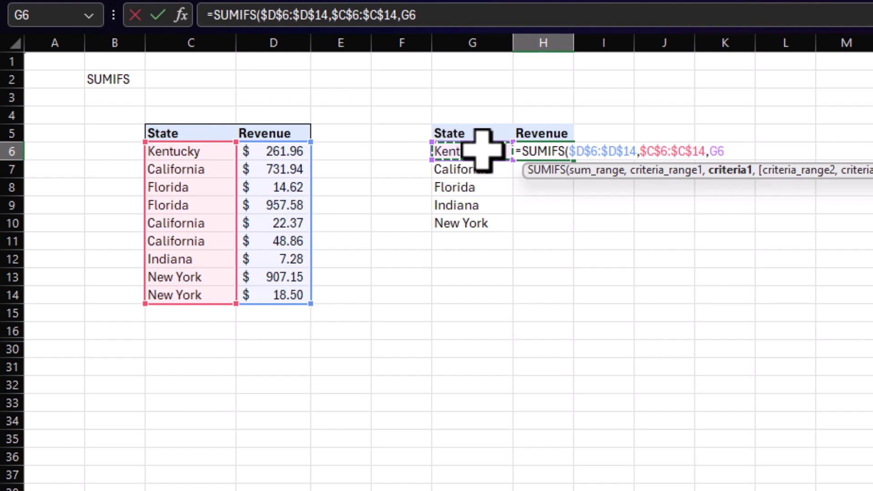
key("Return")
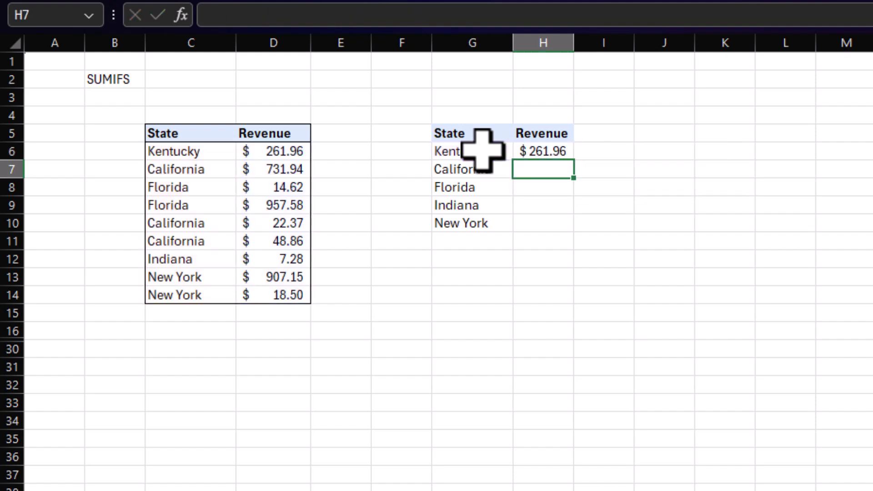
left_click(556, 152)
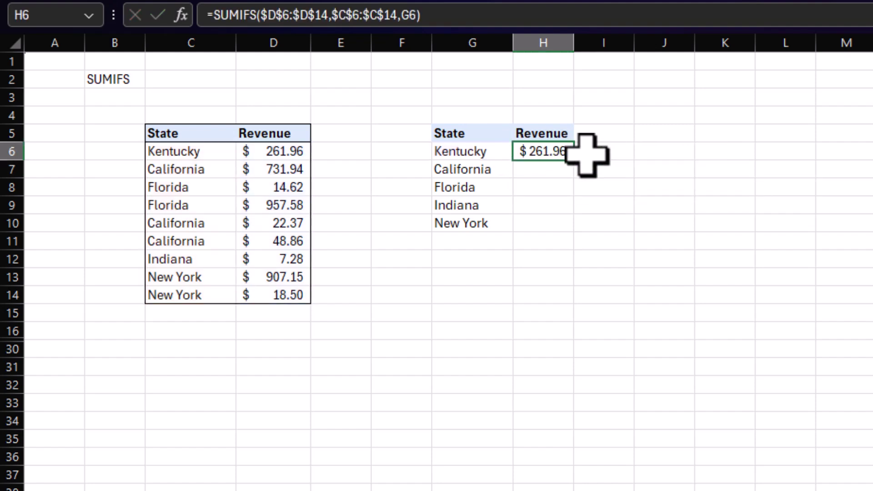
- Copy H6's SUMIFS formula down to H10 and check Indiana's total in H9
left_click_drag(577, 170, 570, 231)
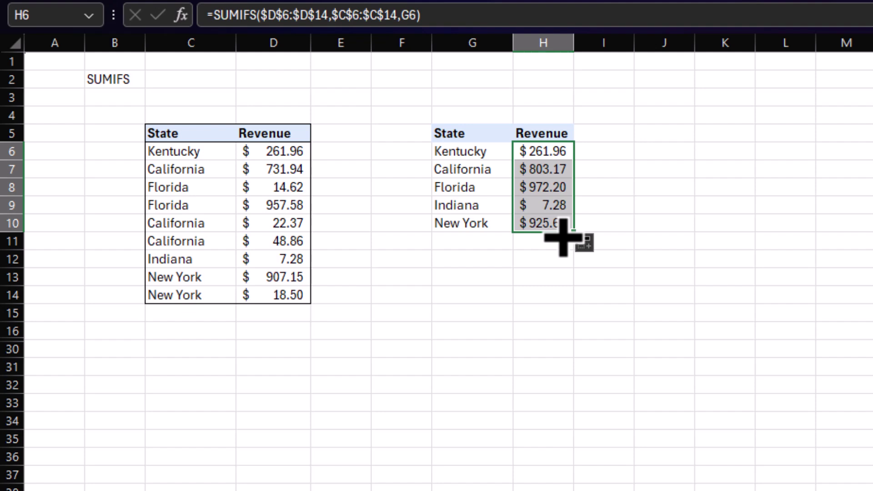
left_click(558, 207)
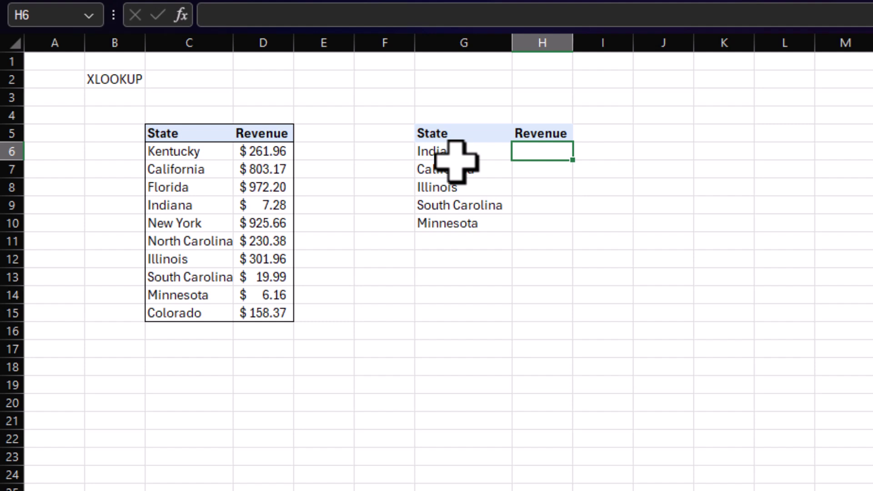
- Enter =XLOOKUP(G6,$C$6:$C$15,$D$6:$D$15) in H6 to look up Indiana's revenue
type("=XLO")
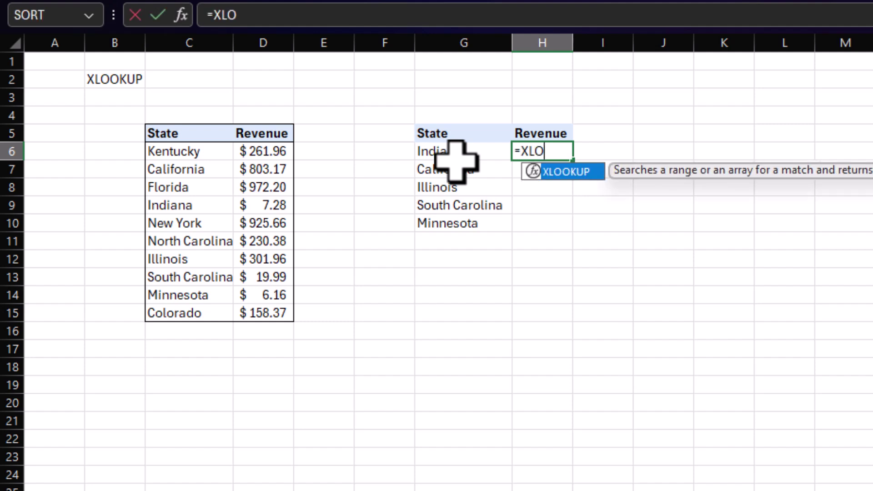
type("OKUP(")
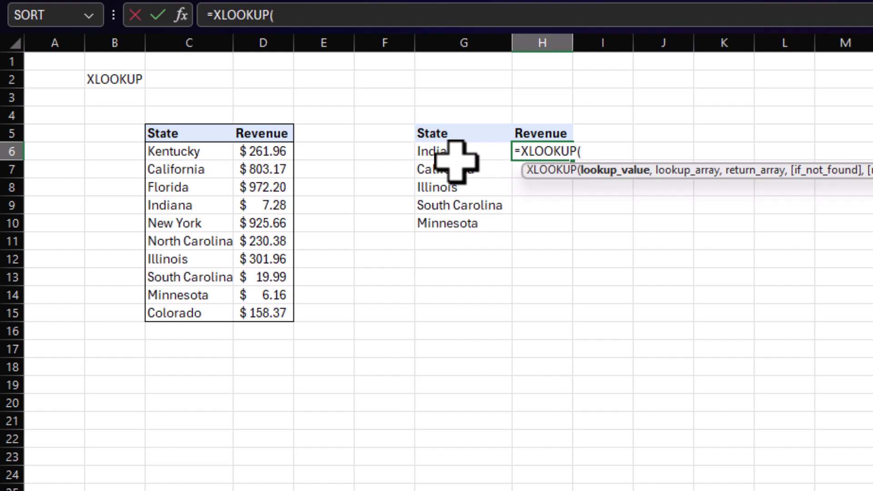
left_click(453, 153)
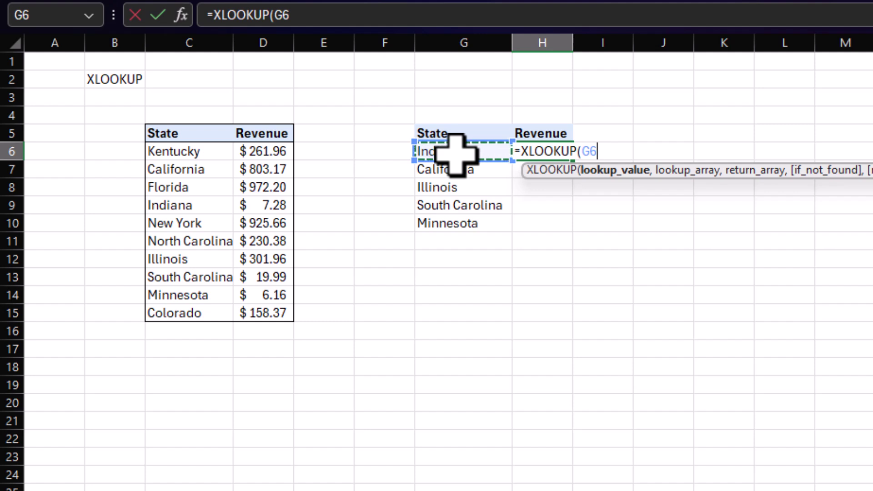
type(",")
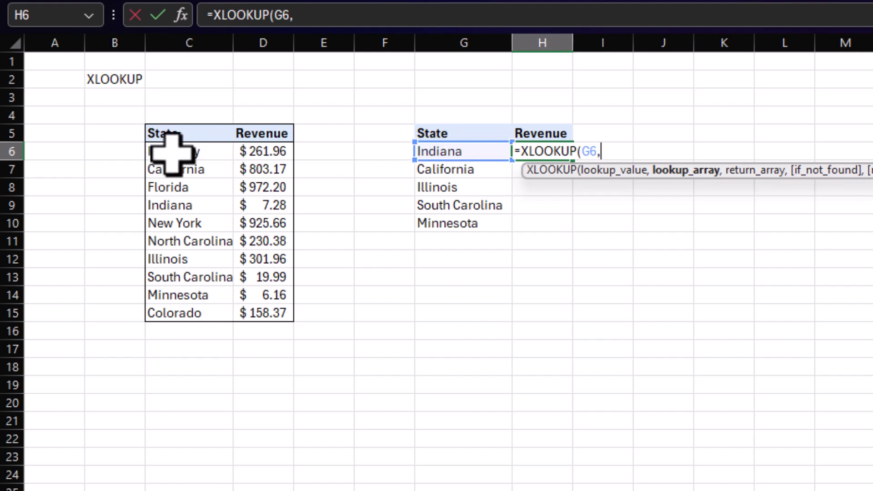
left_click_drag(172, 150, 203, 305)
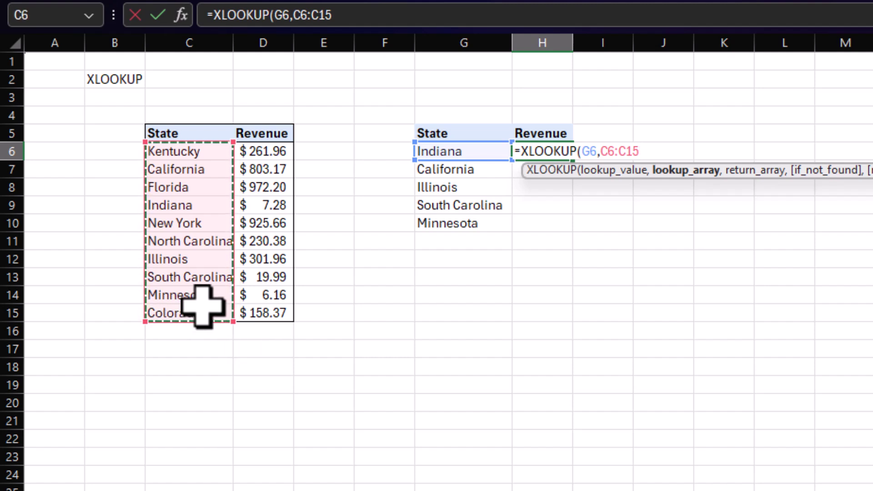
key("F4")
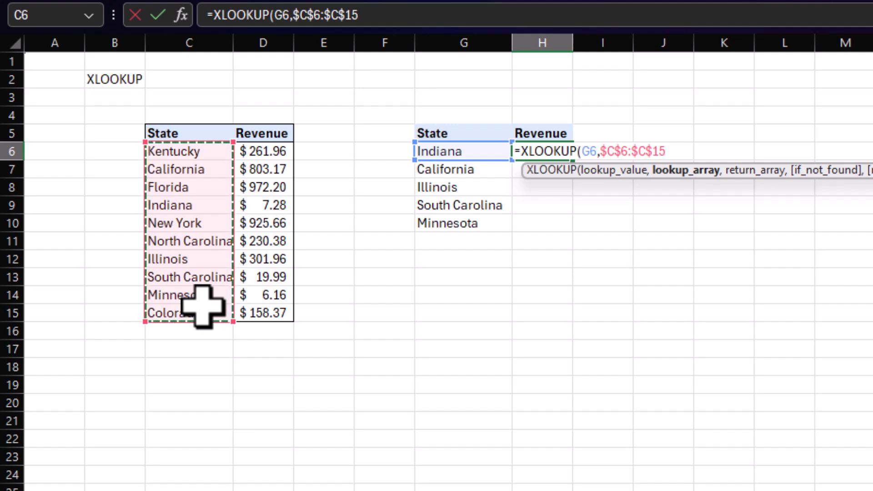
type(",")
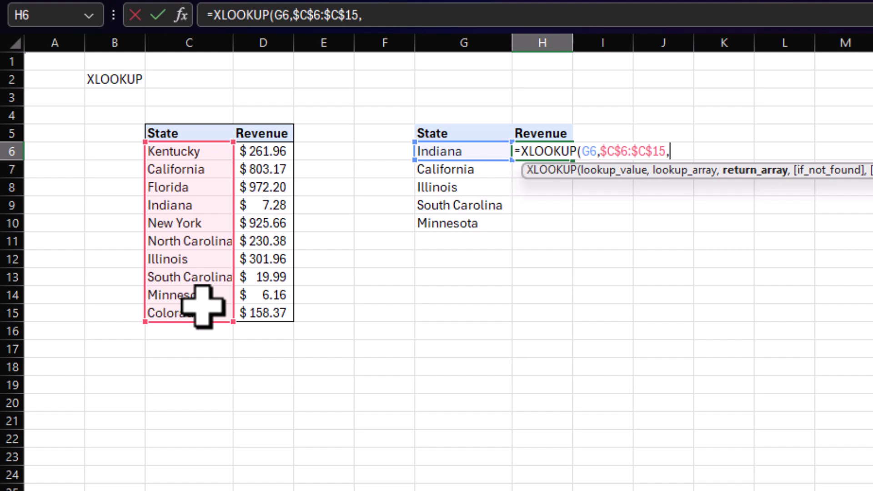
left_click(268, 149)
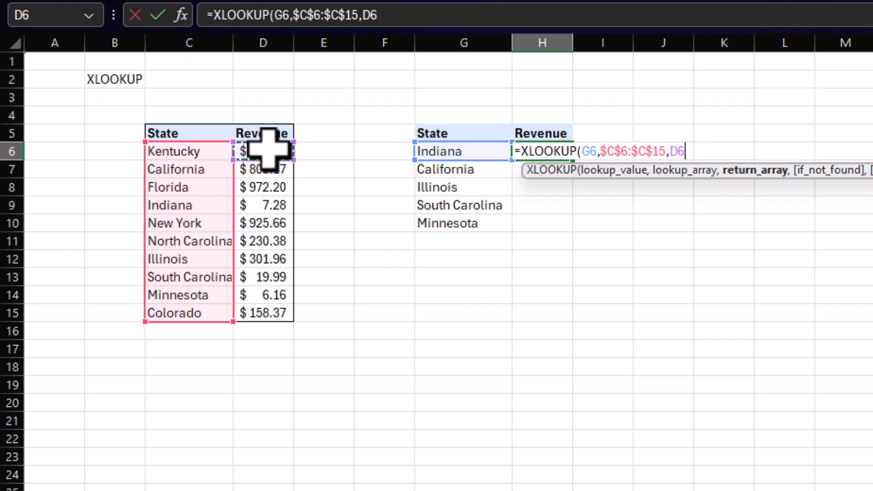
left_click_drag(269, 150, 287, 309)
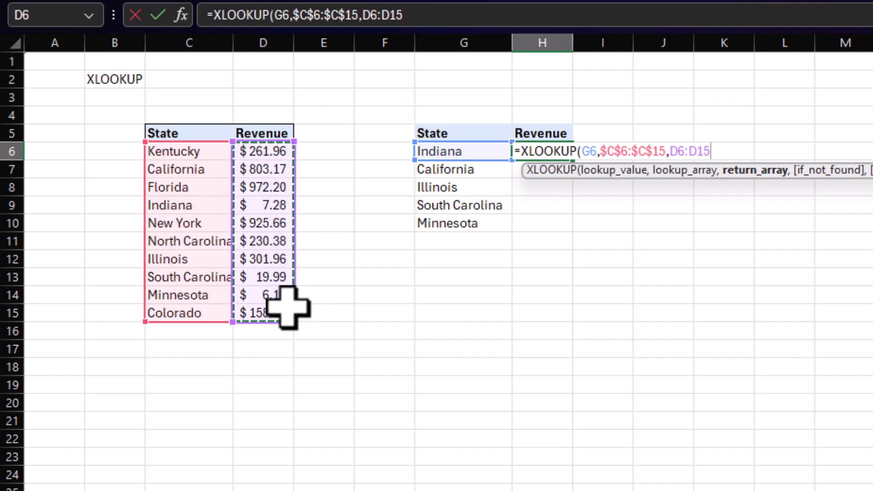
key("F4")
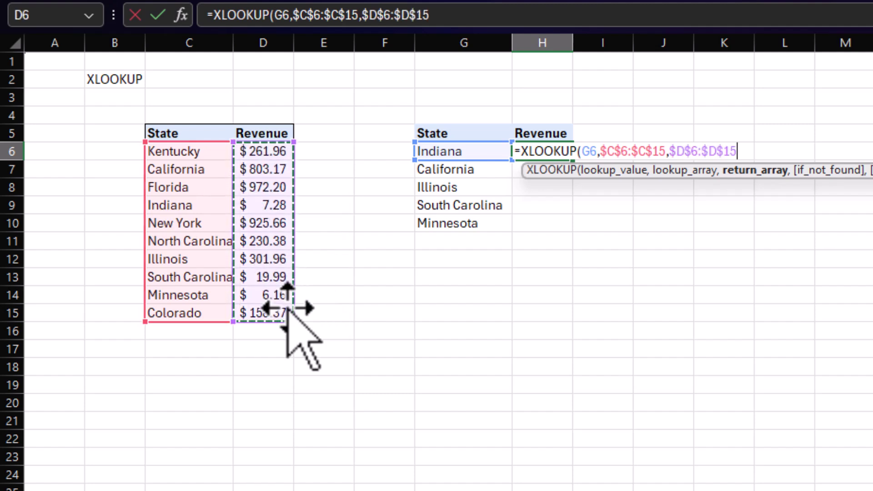
key("Return")
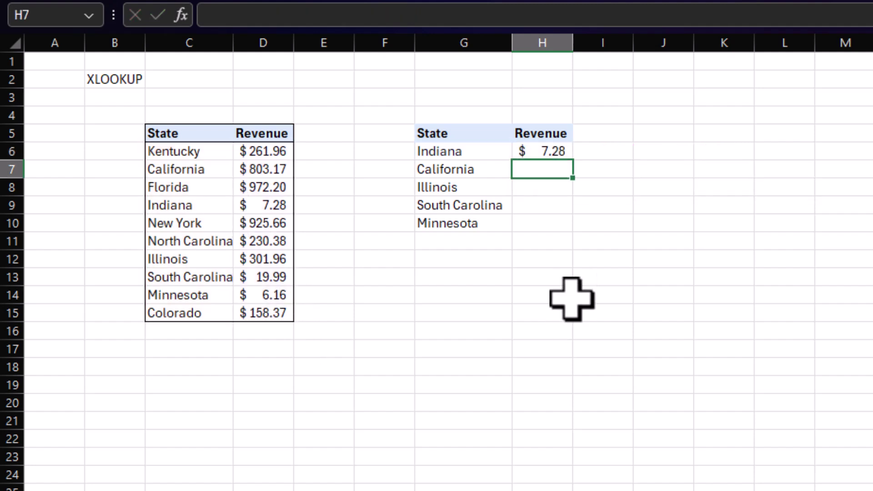
- Copy the XLOOKUP formula down to H10 and inspect Illinois's result
left_click(560, 152)
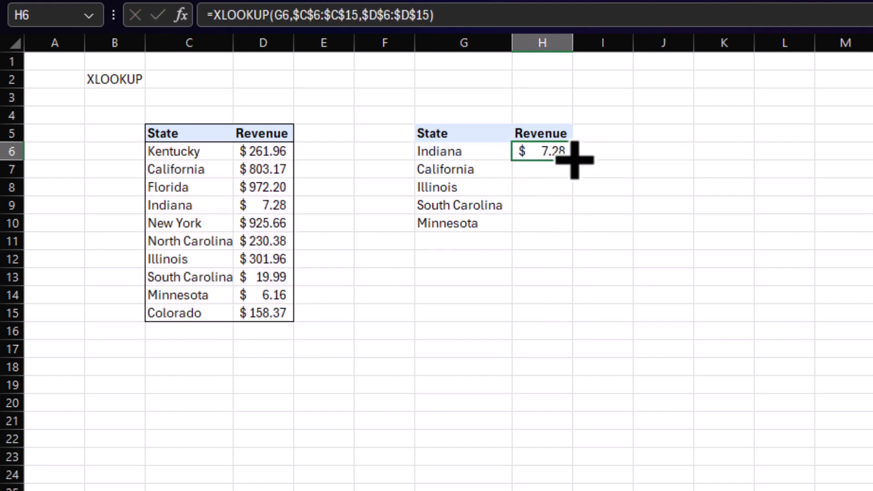
left_click_drag(572, 164, 574, 233)
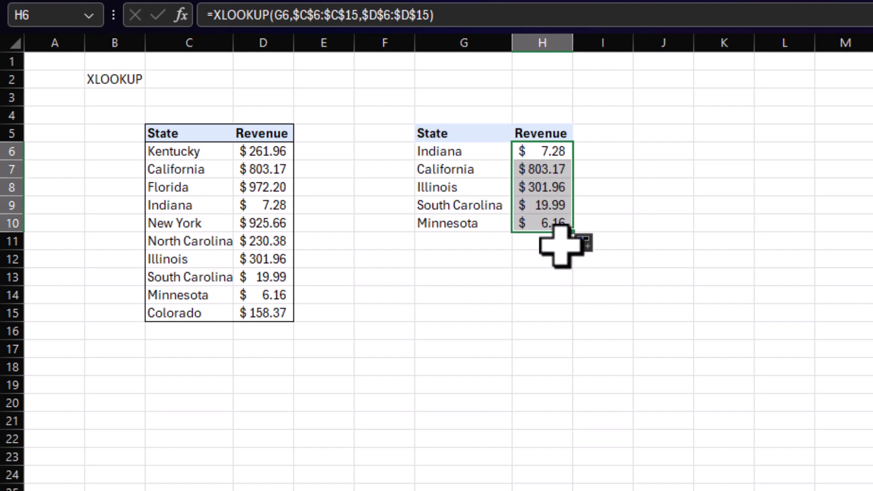
key("Down")
key("Down")
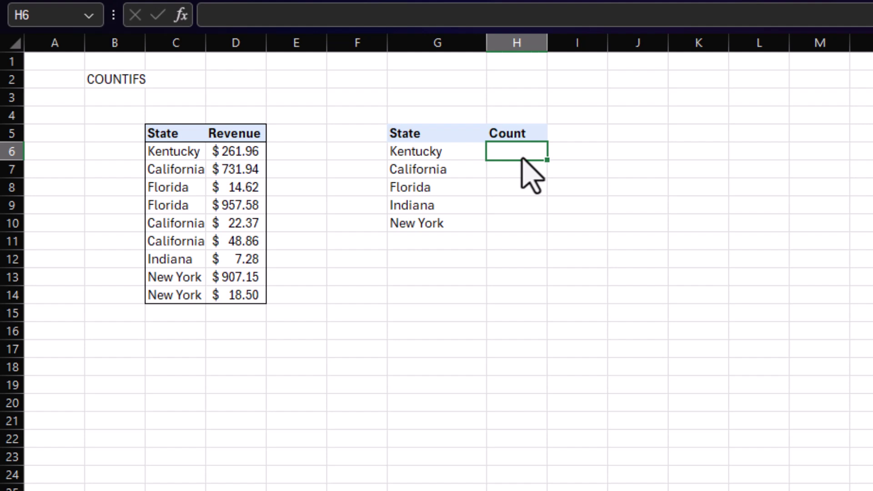
- Enter =COUNTIFS($C$6:$C$14,G6) in H6 and fill it down to H10
type("=COUNTIFS(")
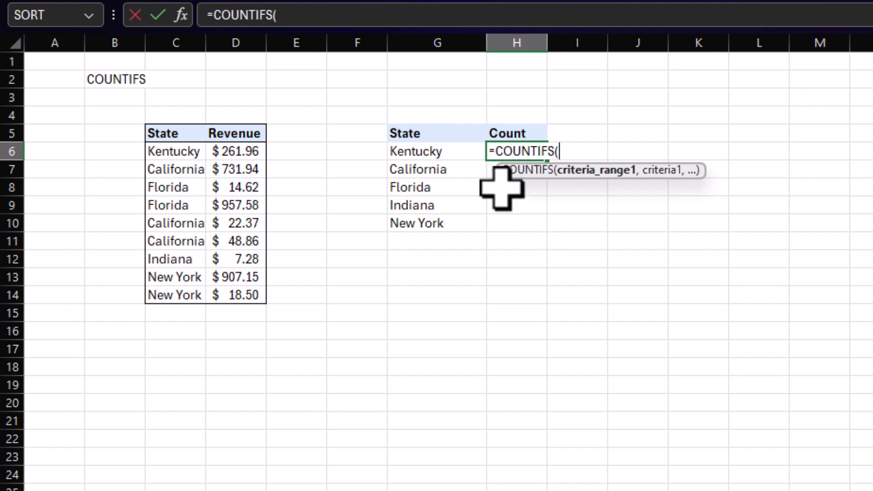
left_click_drag(165, 154, 172, 297)
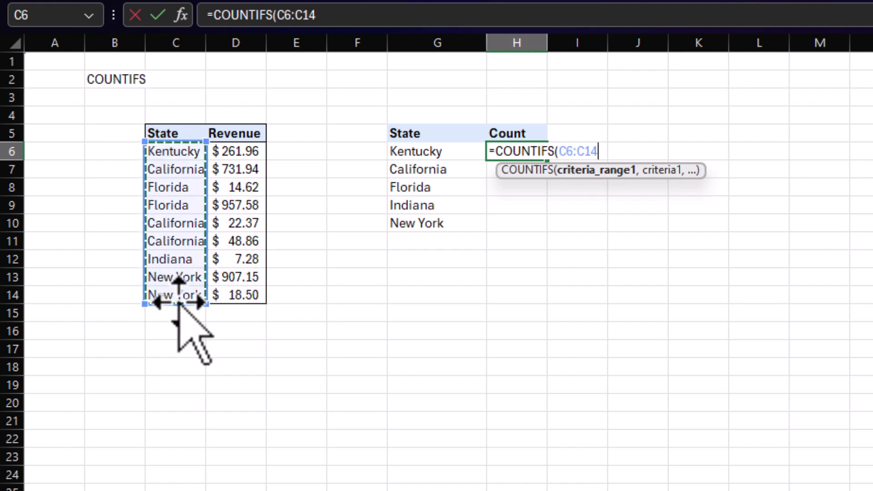
key("F4")
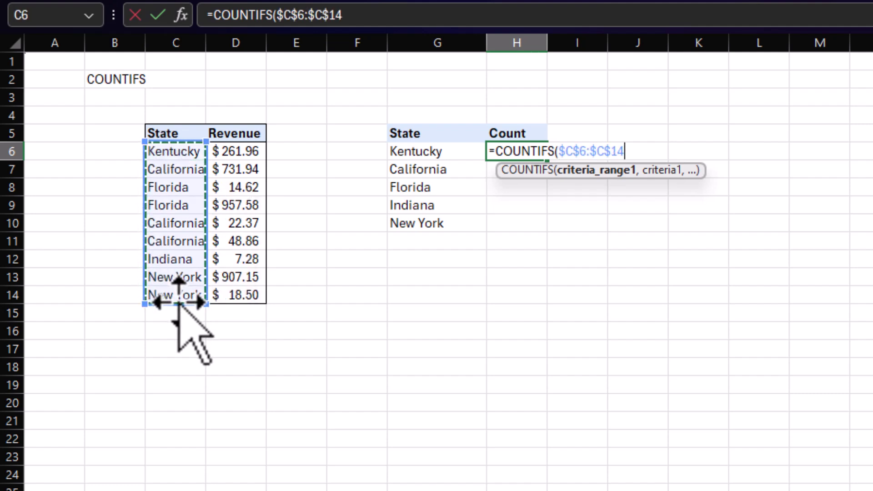
type(",")
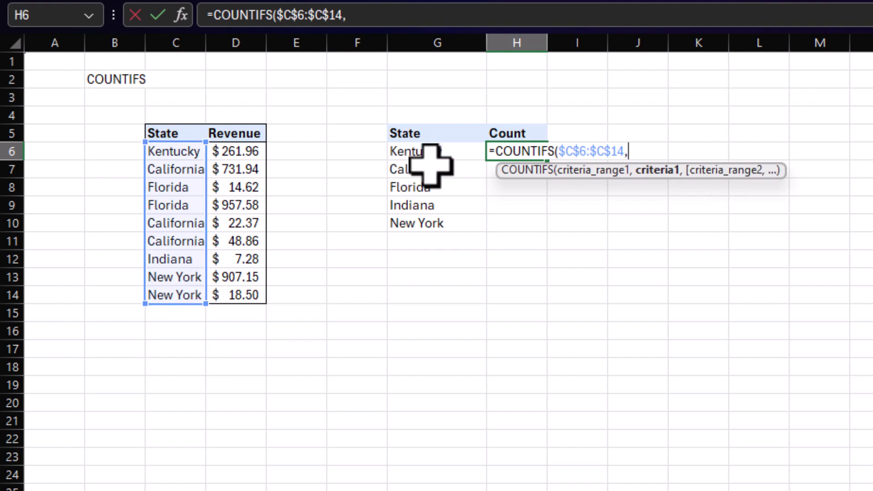
left_click(443, 155)
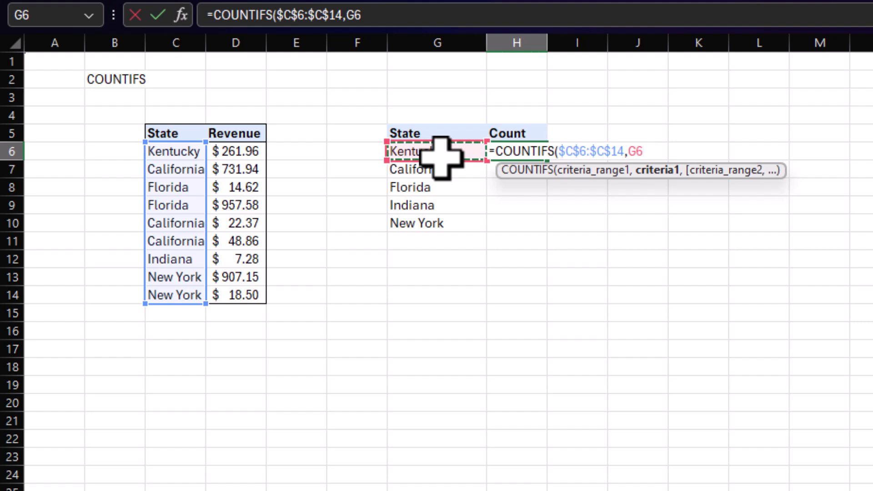
key("Return")
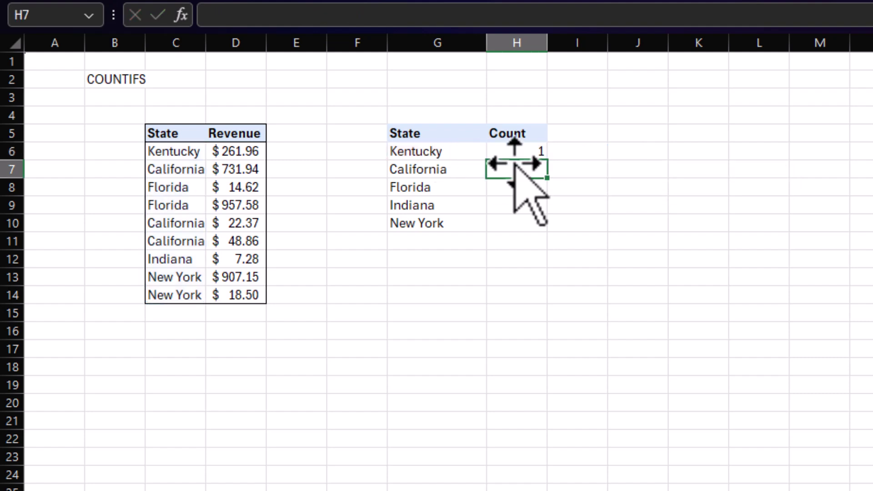
left_click(519, 155)
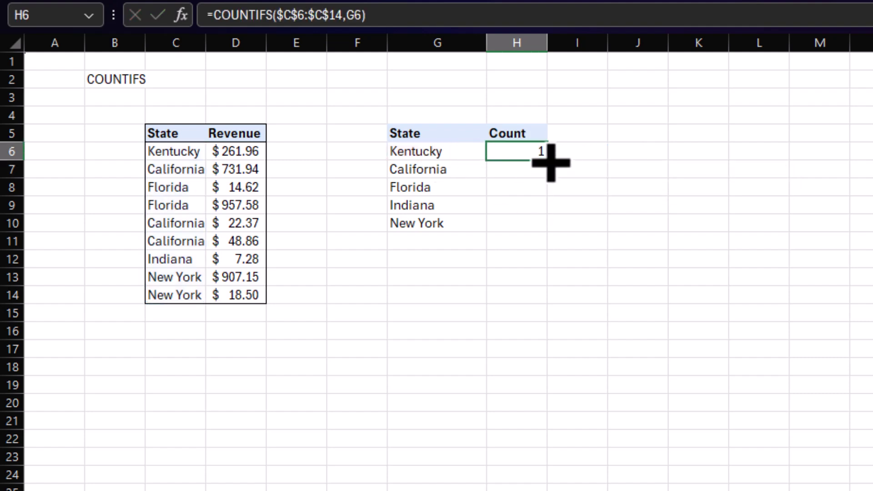
left_click_drag(550, 162, 544, 227)
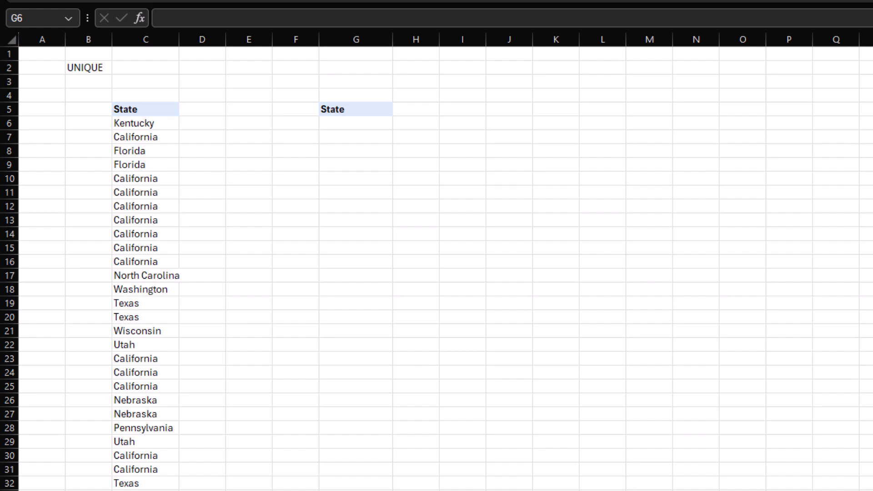
- Enter =UNIQUE(C6:C32) in the first State cell to spill the distinct states
double_click(374, 123)
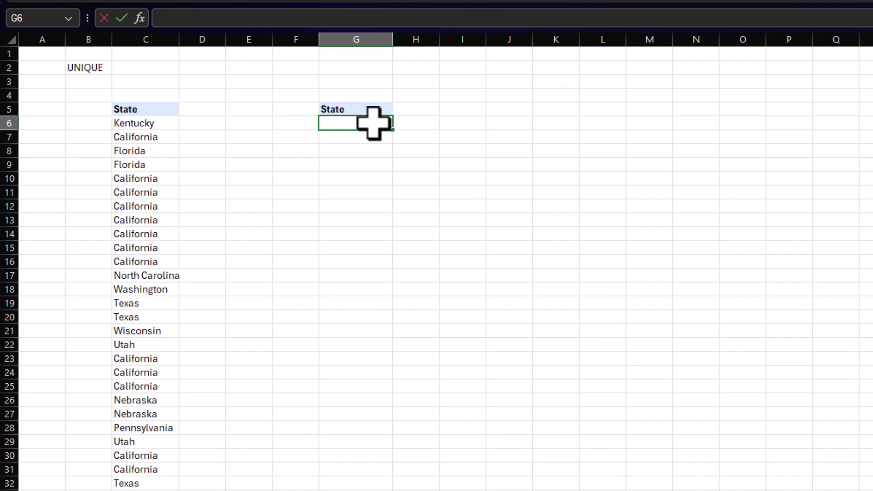
type("=UN")
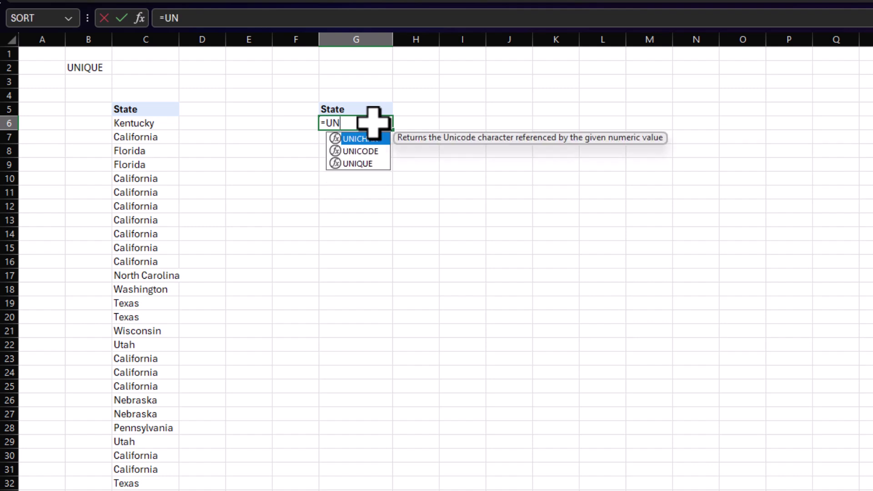
type("IQU")
key("Tab")
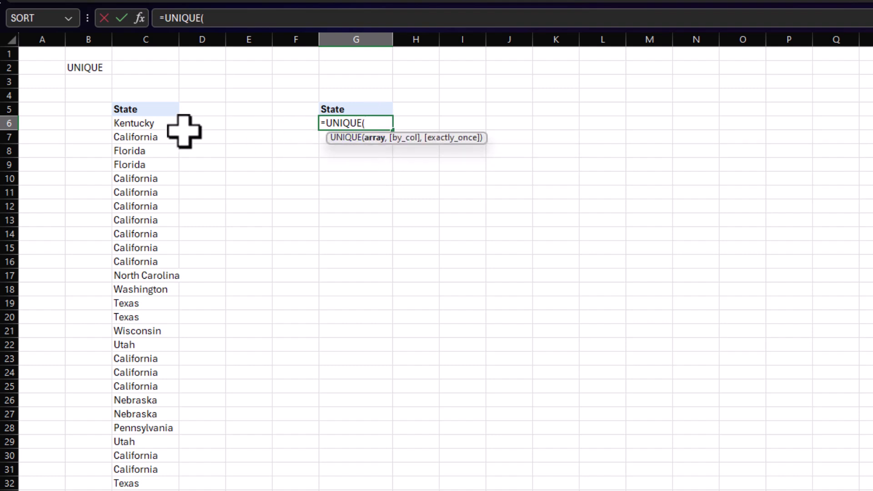
left_click_drag(159, 123, 146, 472)
key("Return")
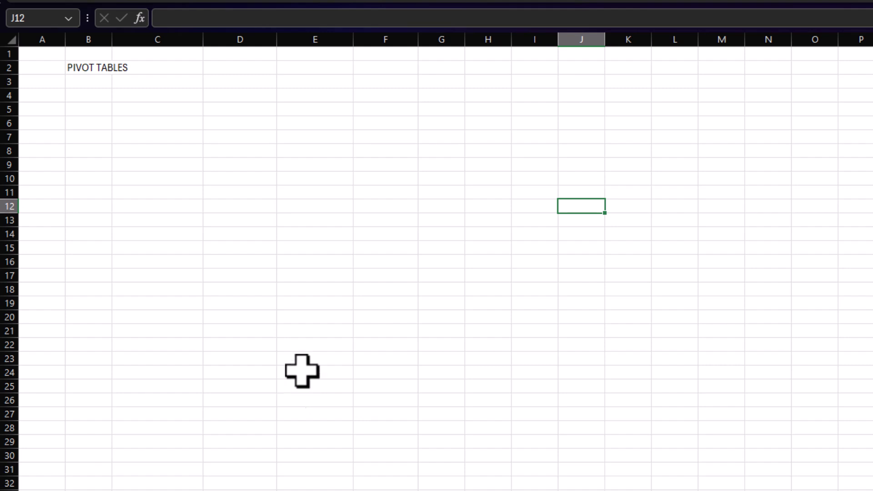
left_click(339, 197)
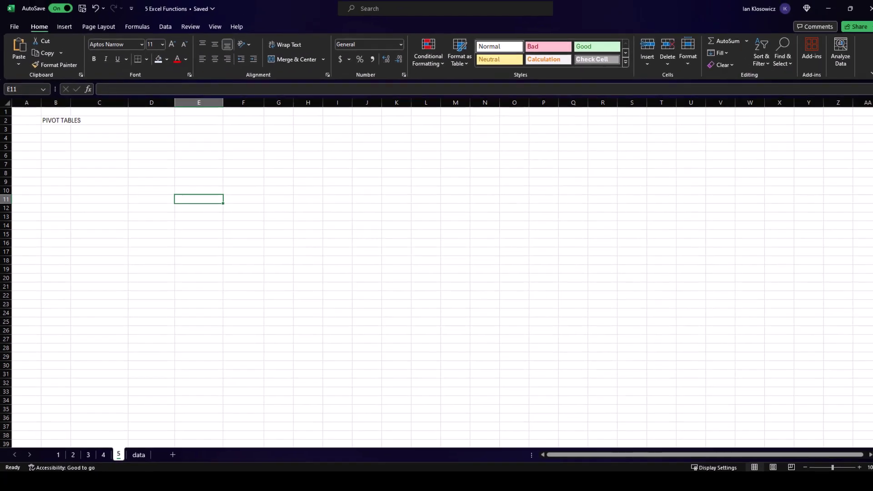
- Select all order data and insert a PivotTable at C5 of the PIVOT TABLES sheet
left_click(138, 455)
left_click(139, 278)
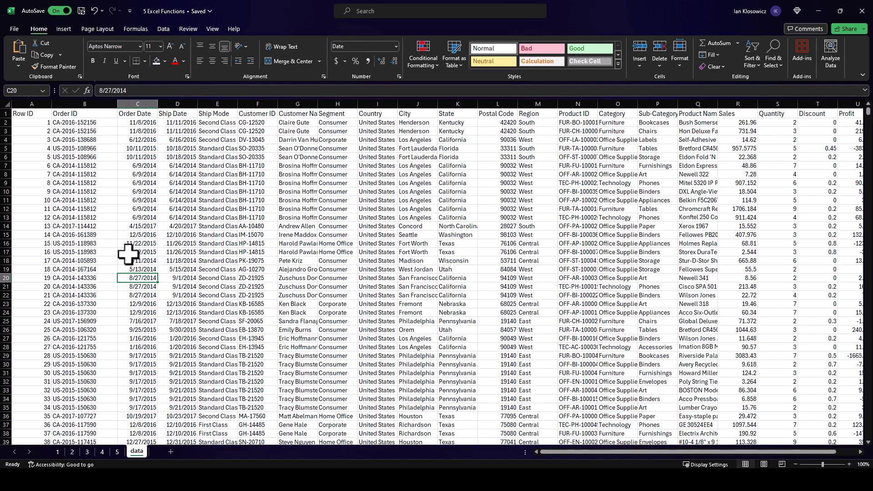
key("ctrl+a")
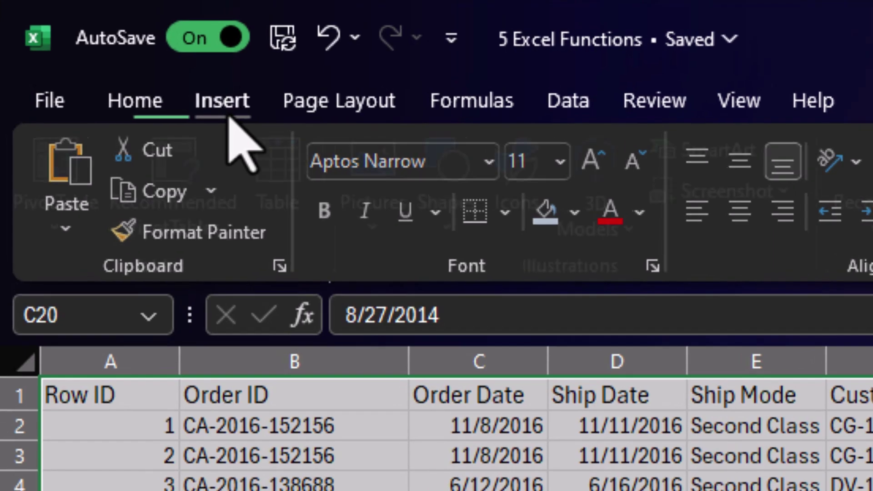
left_click(94, 46)
left_click(98, 162)
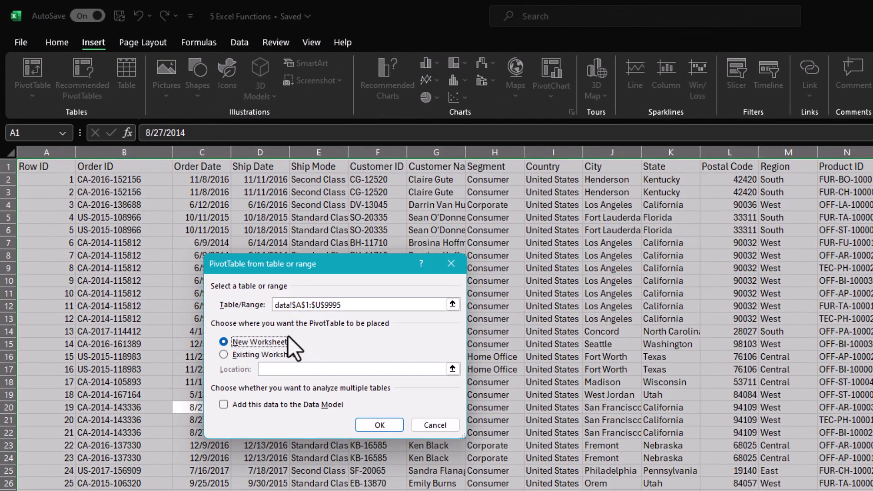
left_click(283, 355)
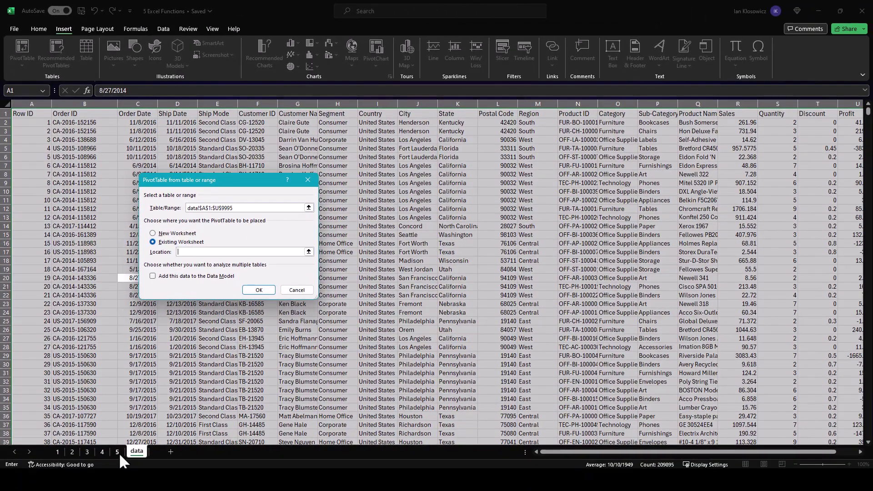
left_click(125, 481)
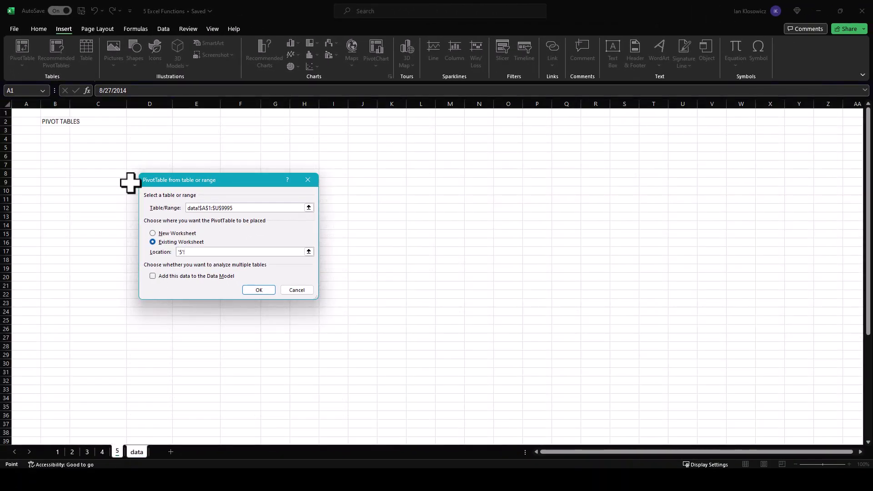
left_click(113, 150)
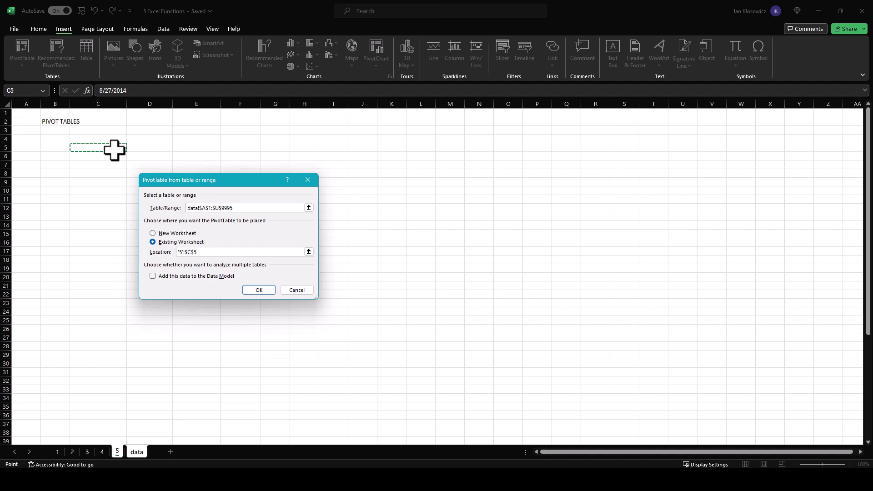
key("Return")
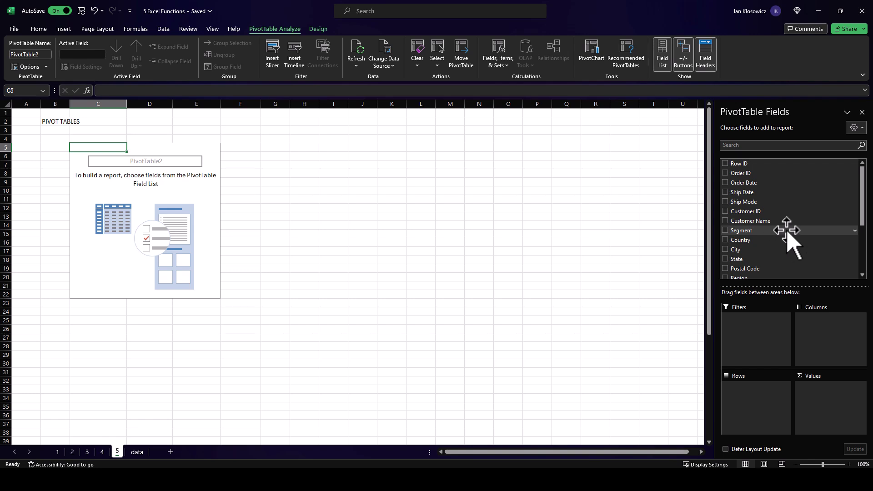
- Add State as rows and Sales, Quantity and Profit as summed values
left_click(726, 258)
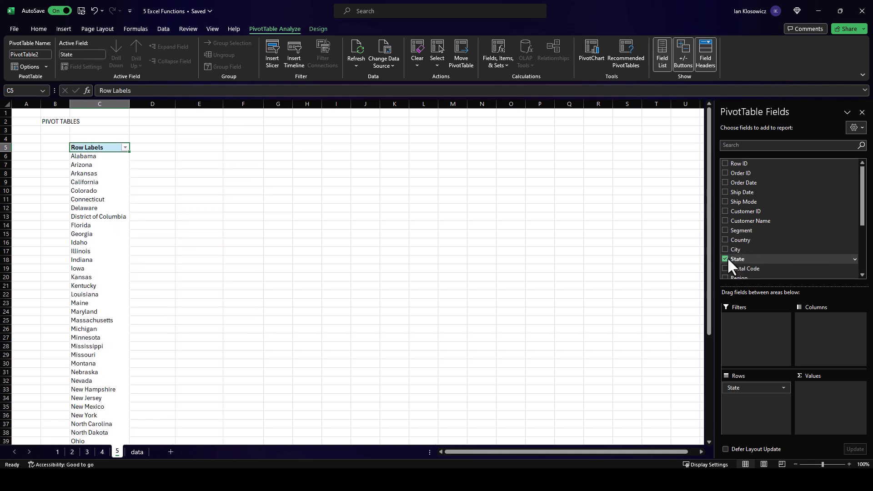
scroll(789, 235, "down", 2)
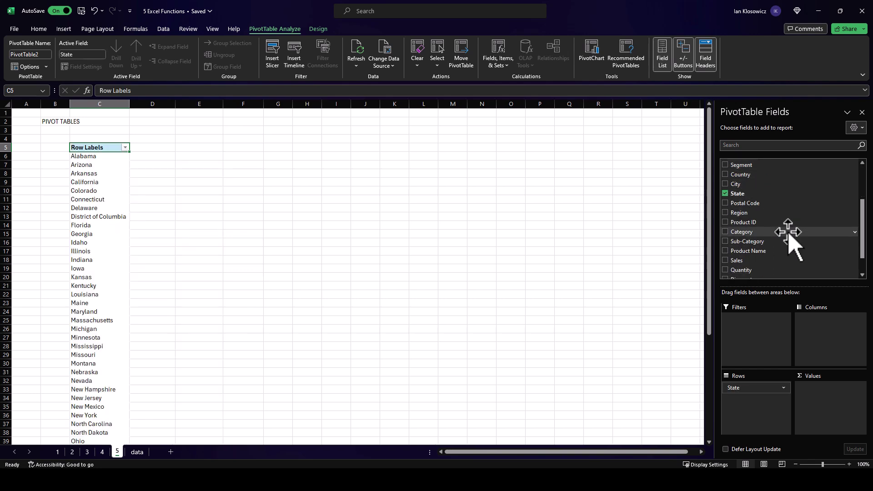
scroll(777, 234, "down", 1)
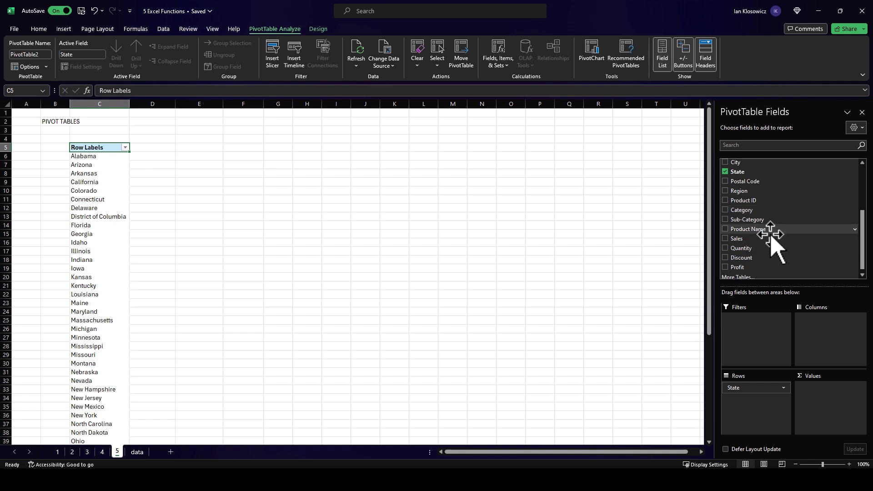
left_click(725, 239)
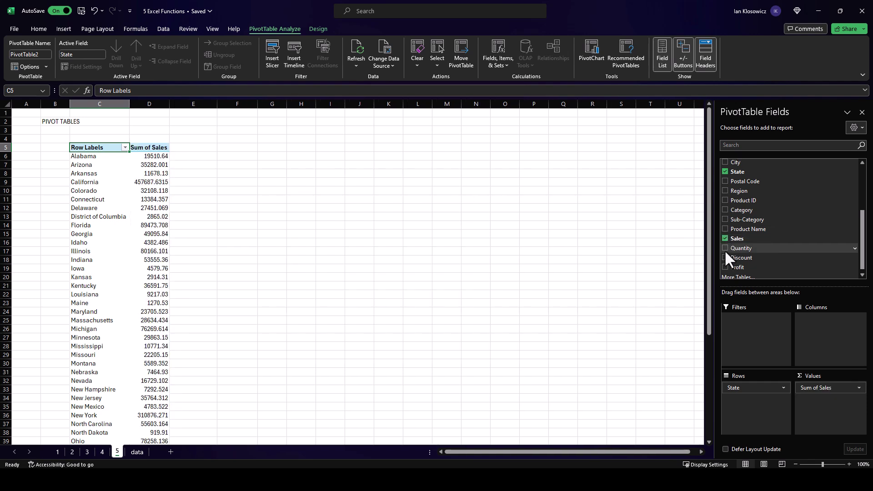
left_click(725, 247)
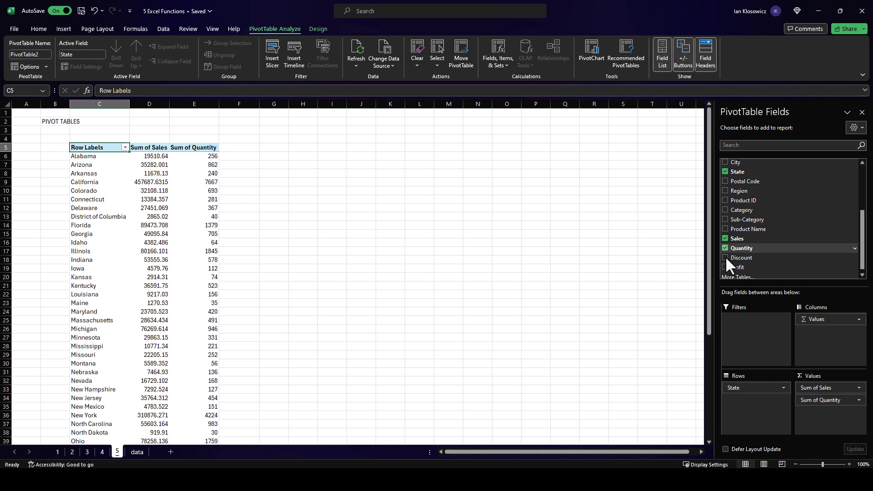
left_click(724, 267)
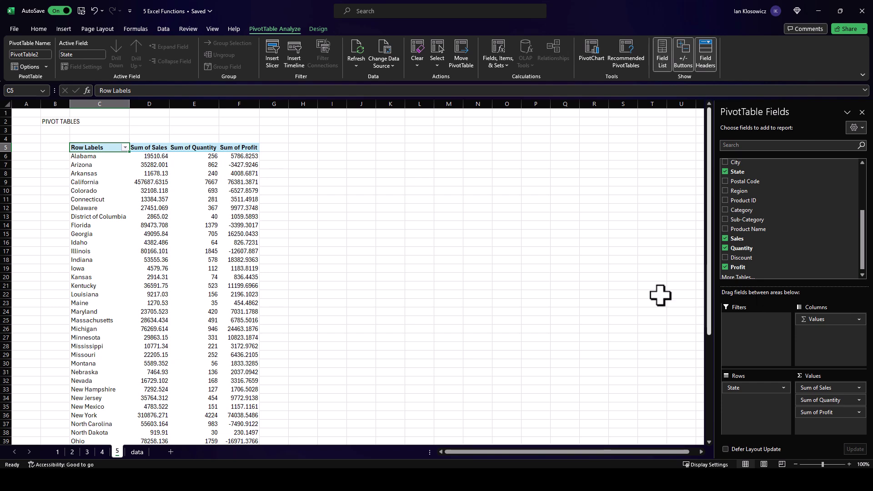
- On the SUMIFS sheet, unhide rows 17–29 to reveal the date-bounded example
left_click(56, 452)
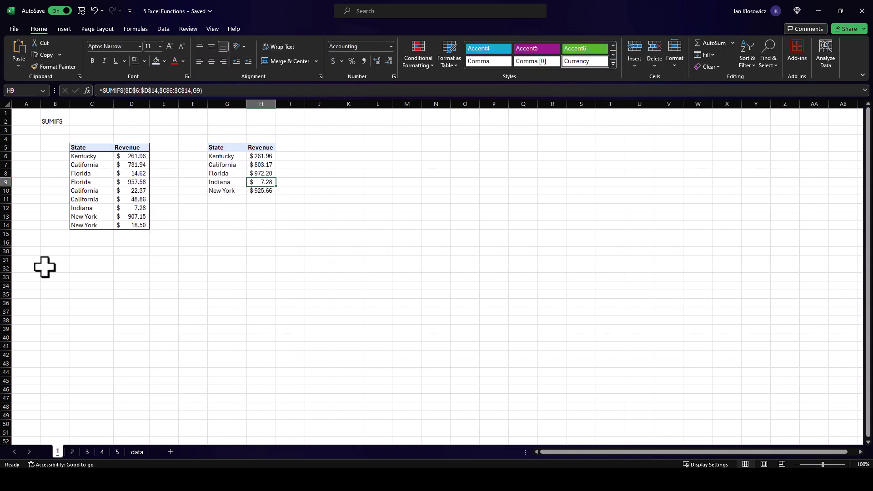
left_click_drag(7, 242, 6, 251)
right_click(7, 251)
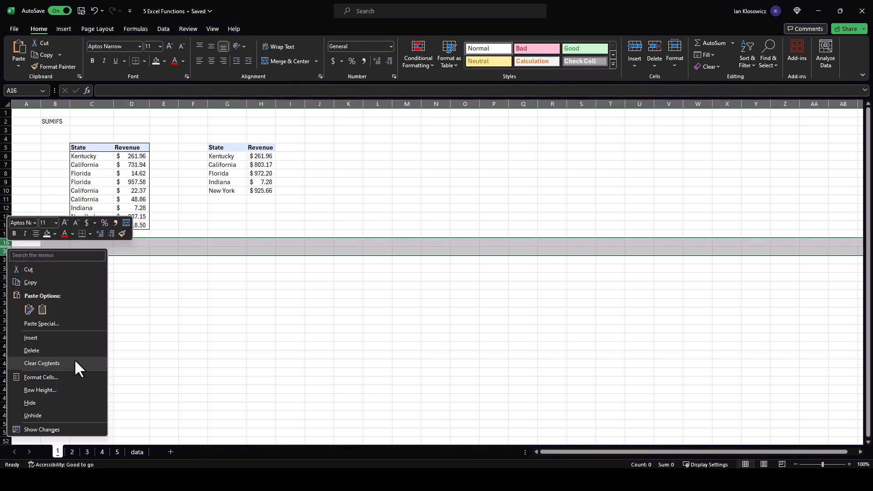
left_click(63, 417)
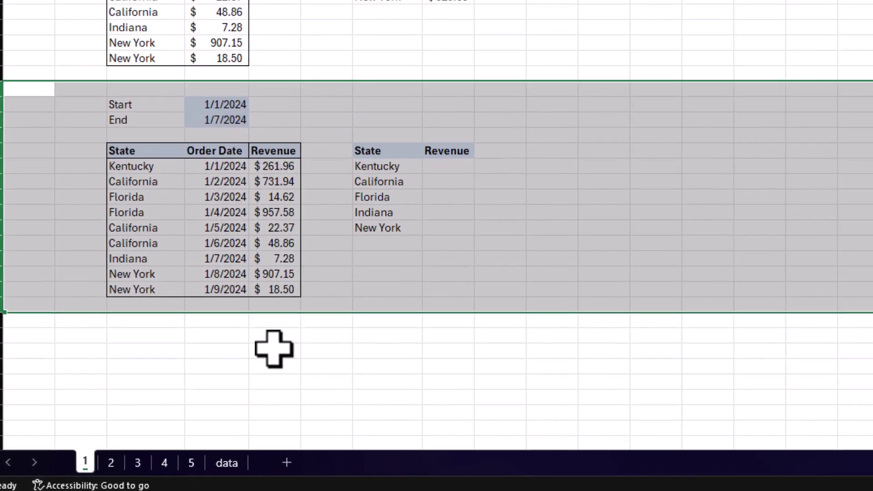
left_click(439, 265)
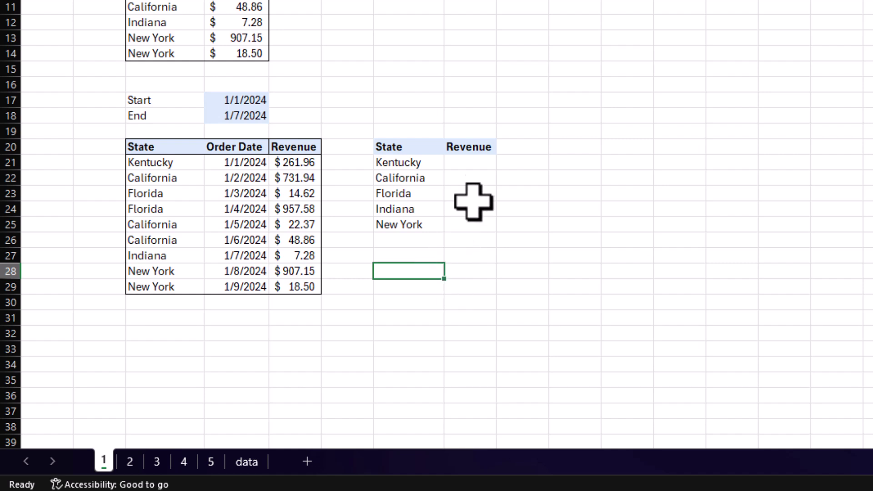
- Start Kentucky's lower Revenue formula as =SUMIFS($E$21:$E$29,$C$21:$C$29,G21
left_click(470, 162)
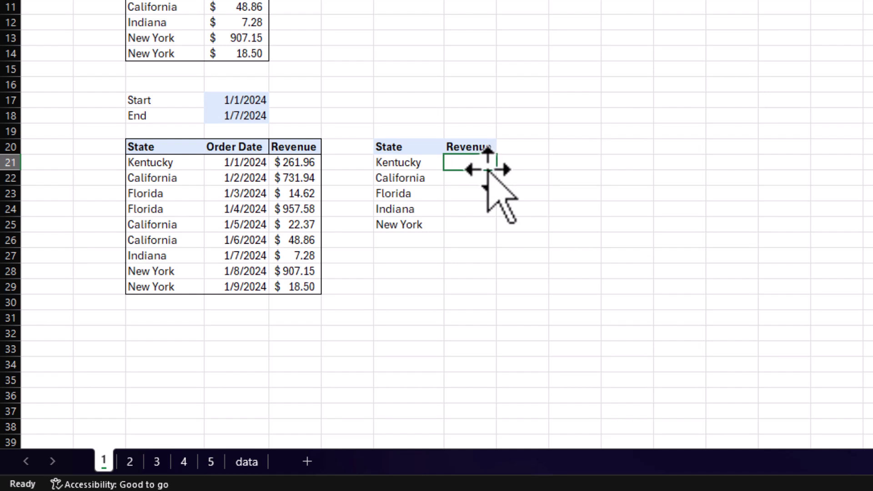
type("=SUMIFS(")
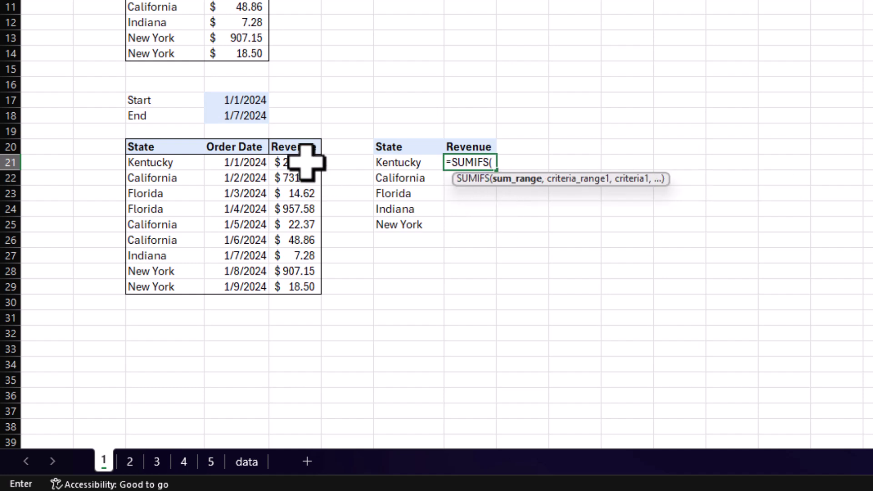
left_click_drag(305, 161, 307, 284)
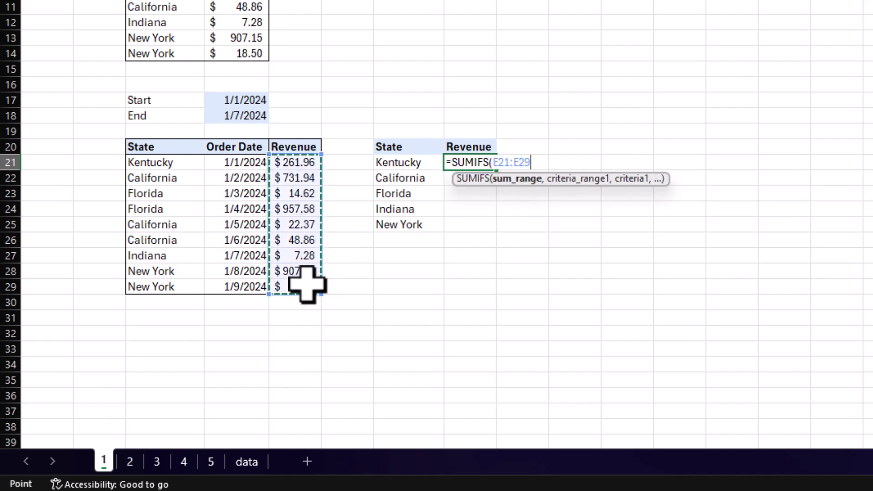
key("F4")
type(",")
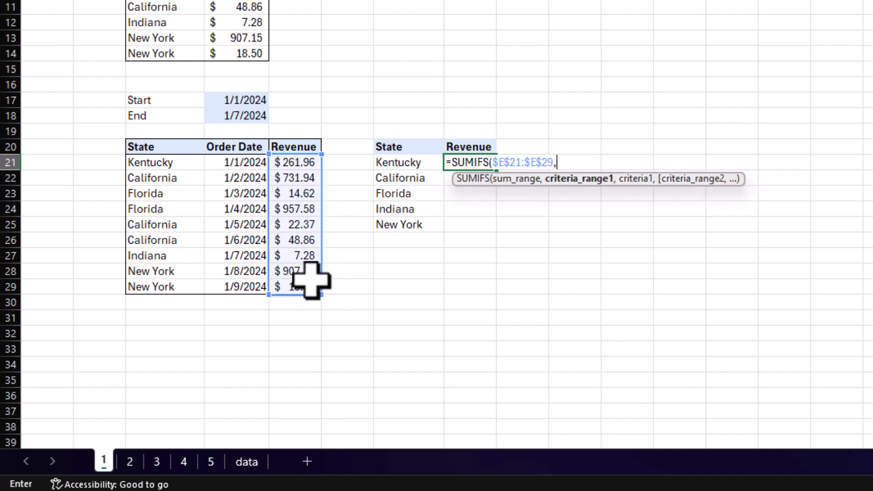
left_click_drag(179, 165, 194, 294)
key("F4")
type(",")
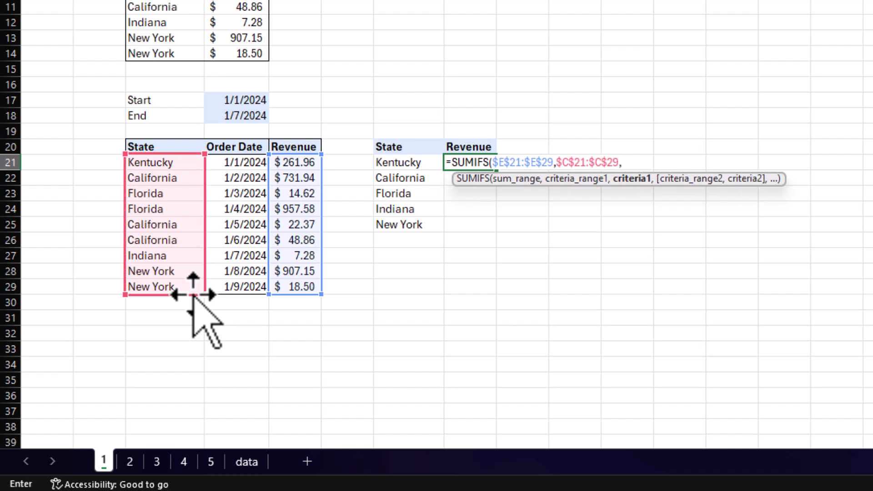
left_click(409, 166)
- Add the Order Date criterion $D$21:$D$29 with ">="&$D$17 for the Start date
type(",")
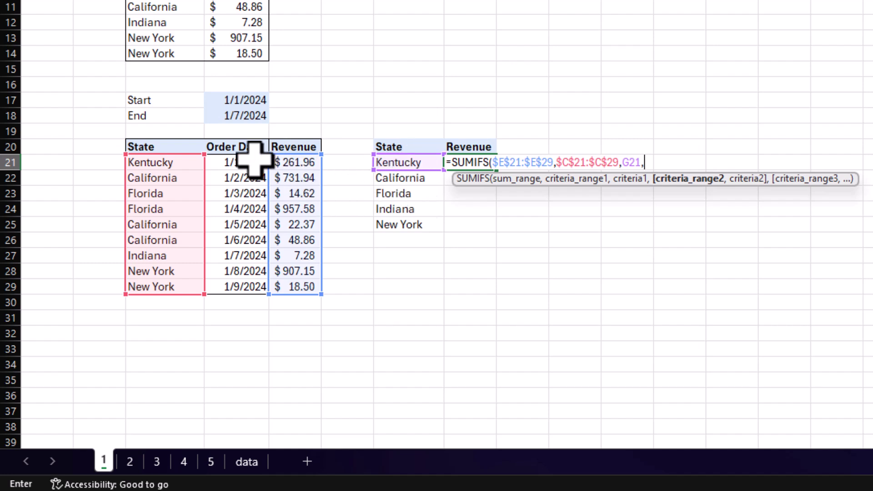
left_click_drag(255, 160, 237, 284)
key("F4")
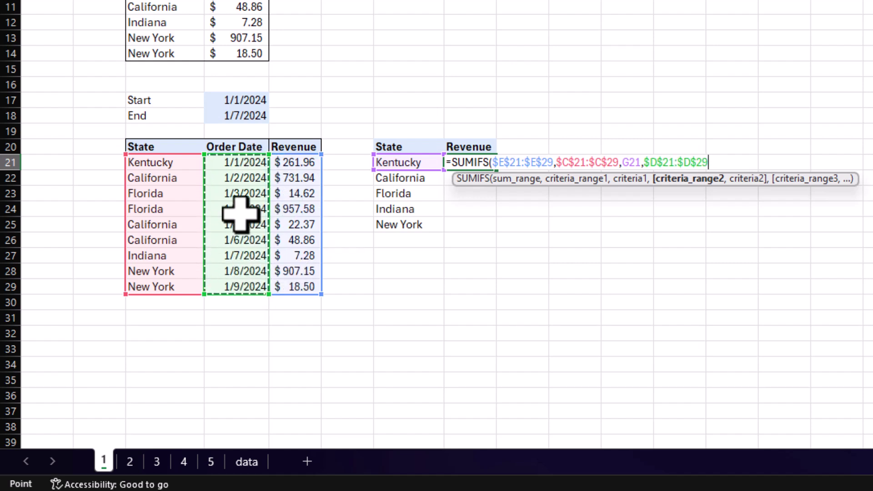
type(",")
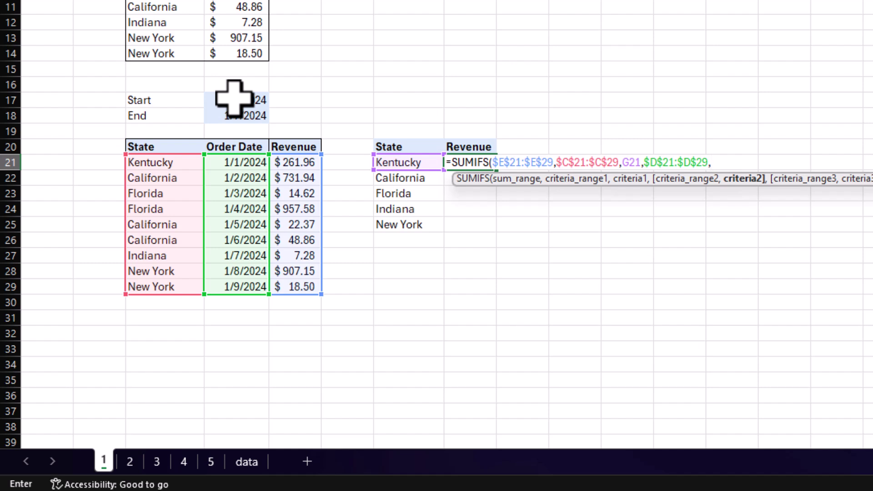
type("\"")
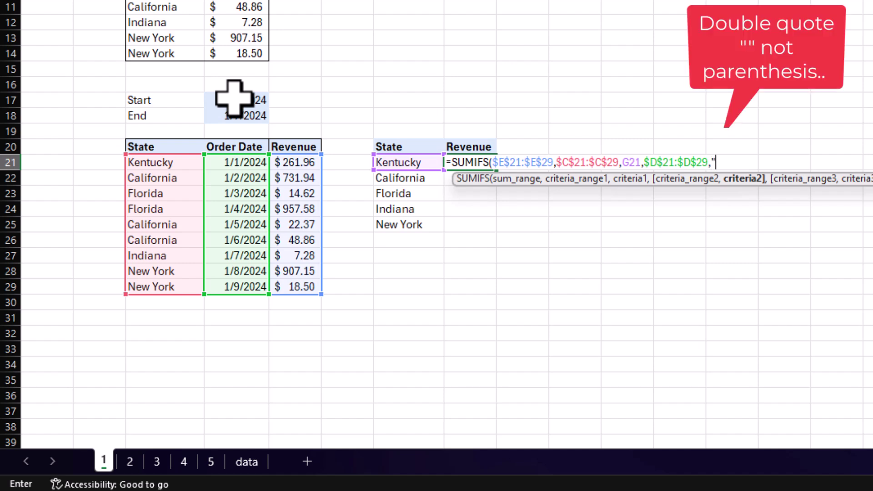
type(">=\"&")
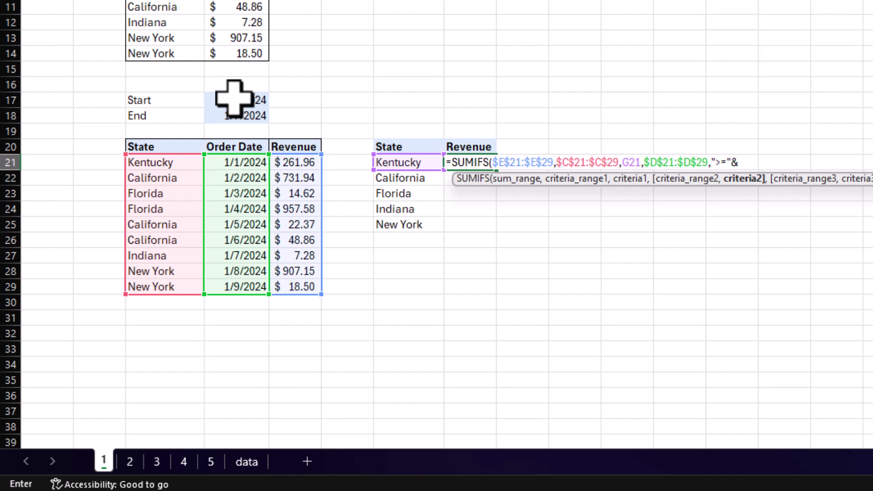
left_click(234, 98)
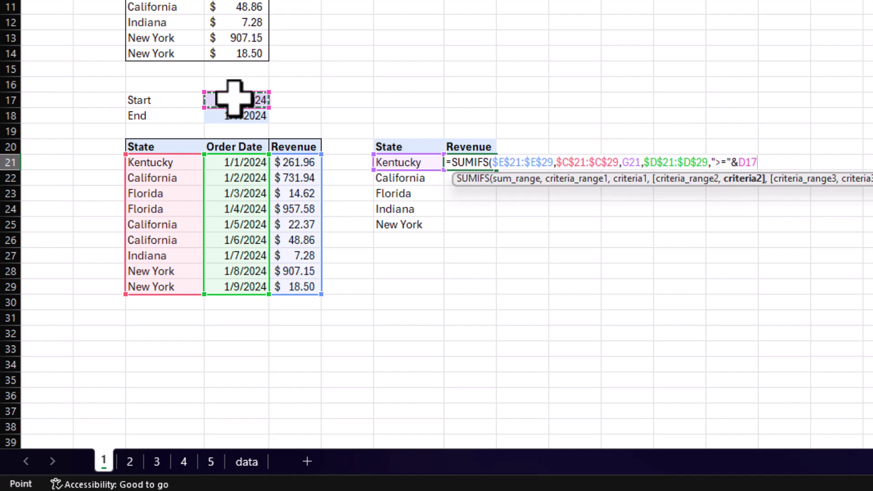
key("F4")
type(",")
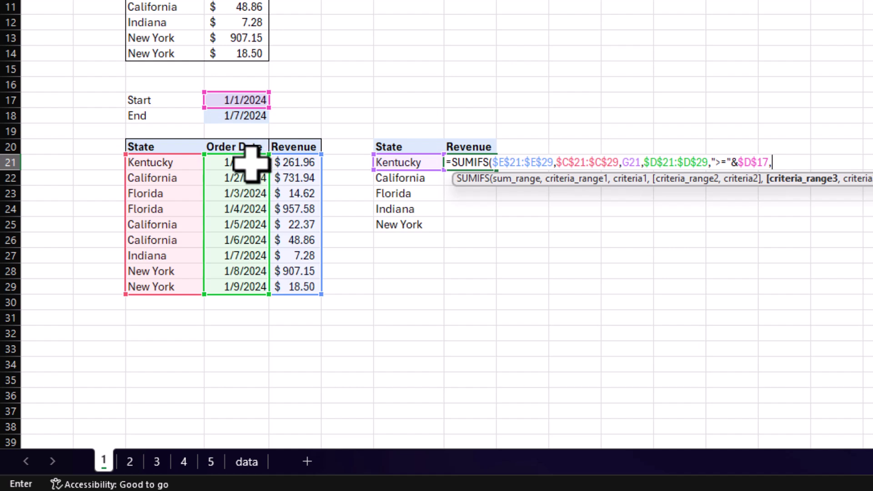
- Add a second Order Date criterion with "<="&D18 for the End date
left_click_drag(250, 163, 255, 286)
key("F4")
type(",")
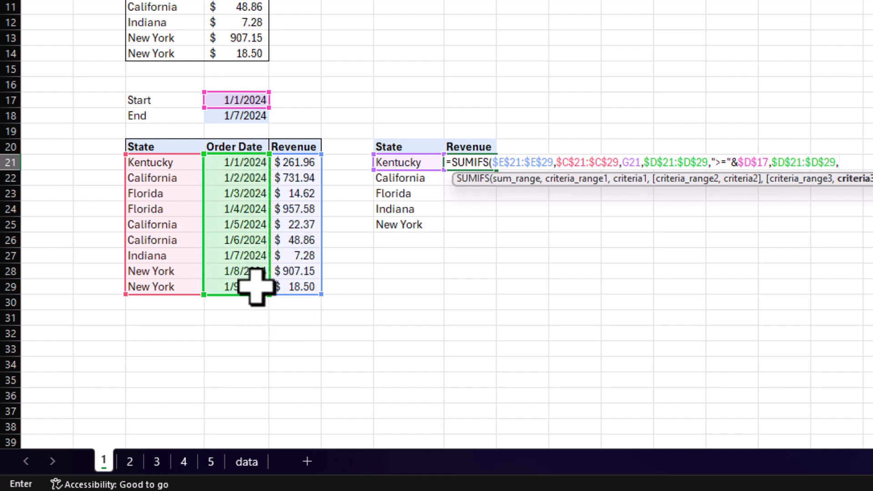
type("\"<=\"&")
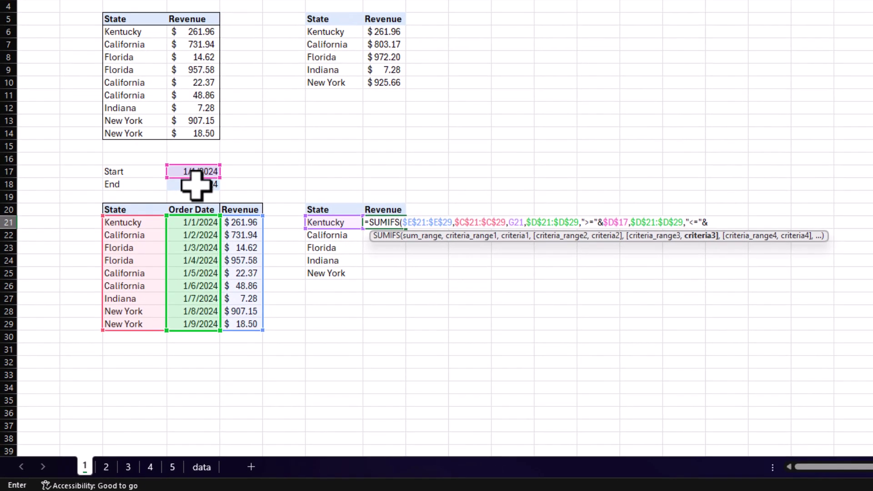
left_click(194, 184)
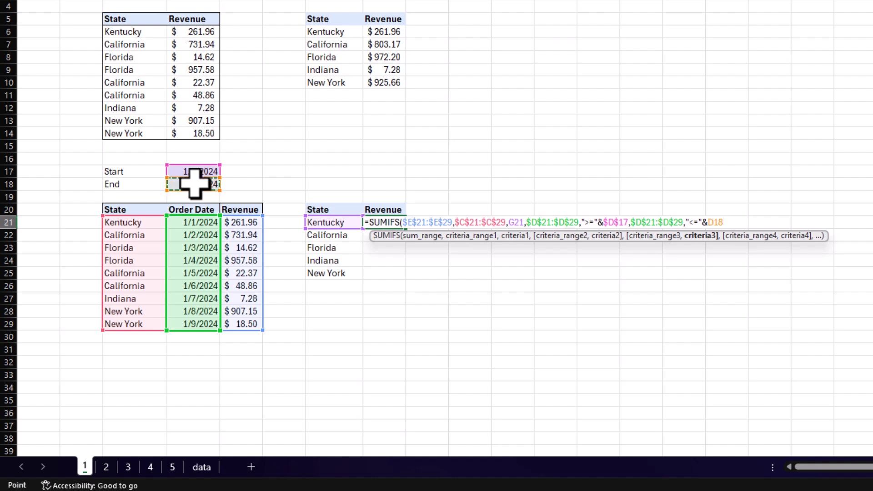
- Lock the End date reference, enter the SUMIFS and fill it from Kentucky to New York
key("F4")
key("Return")
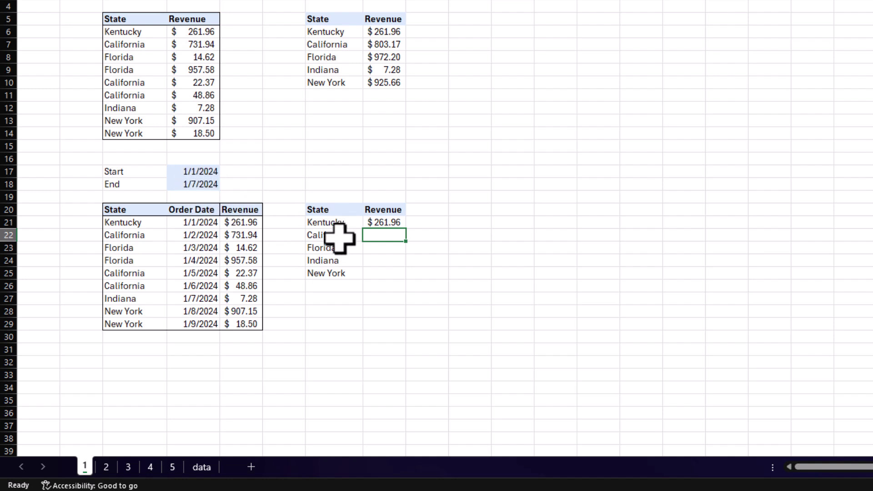
left_click(387, 222)
left_click_drag(406, 231, 409, 278)
left_click(400, 272)
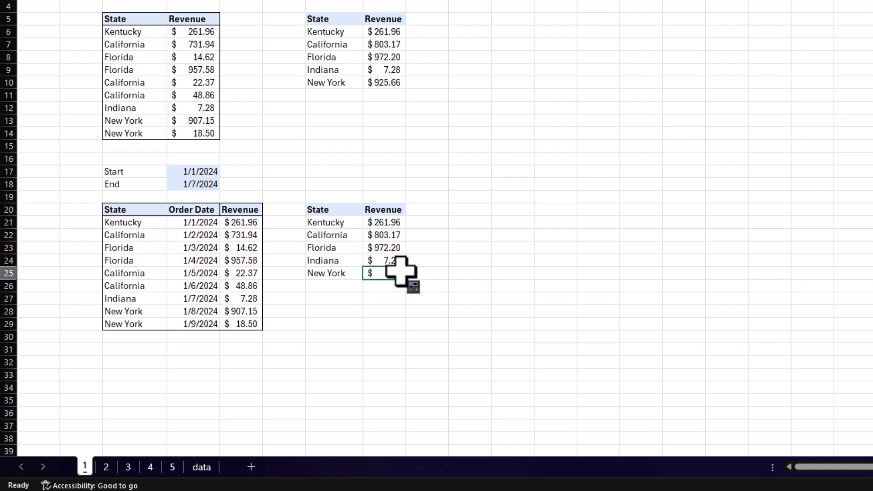
left_click(213, 313)
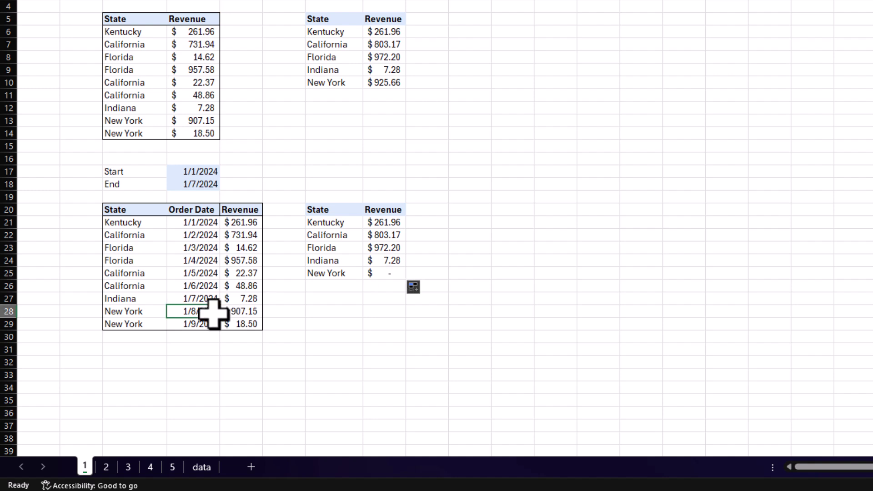
- Change the End date from 1/7/2024 to 1/8/2024 so New York shows $907.15
double_click(200, 184)
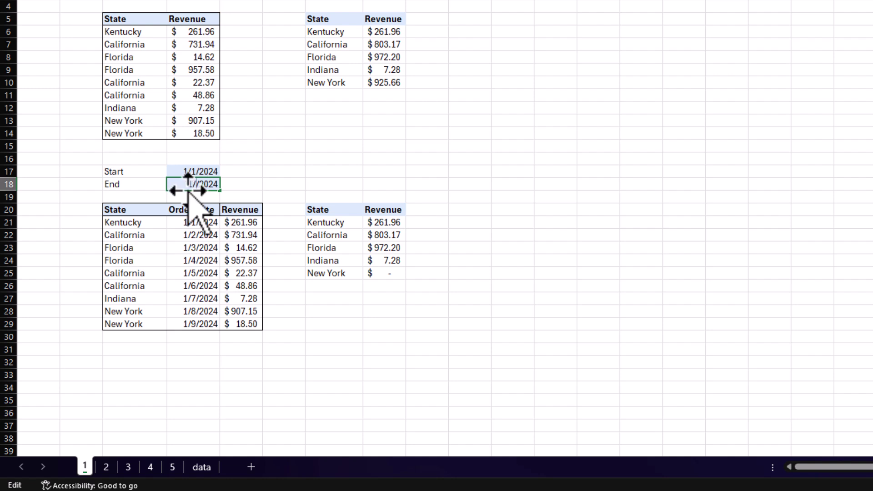
key("BackSpace")
type("8")
key("ctrl+Return")
key("Return")
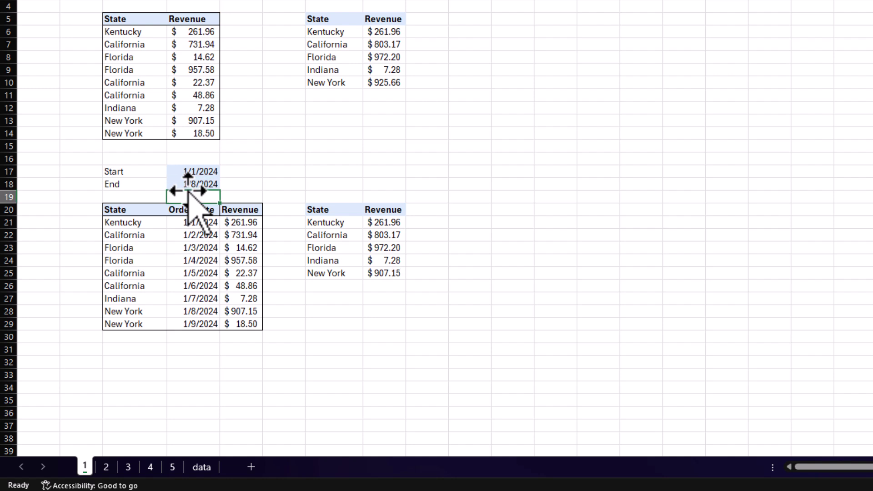